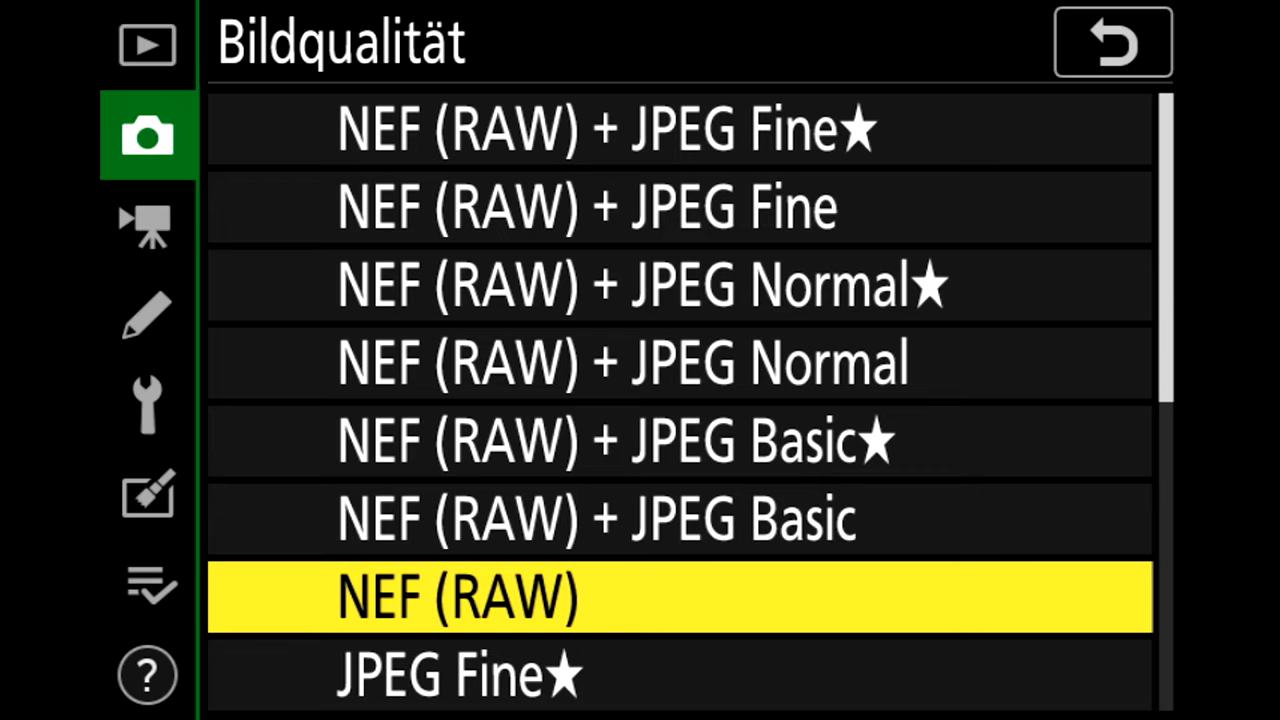
- Browse up through the NEF (RAW) + JPEG Basic, Normal and Fine quality options
key(Up)
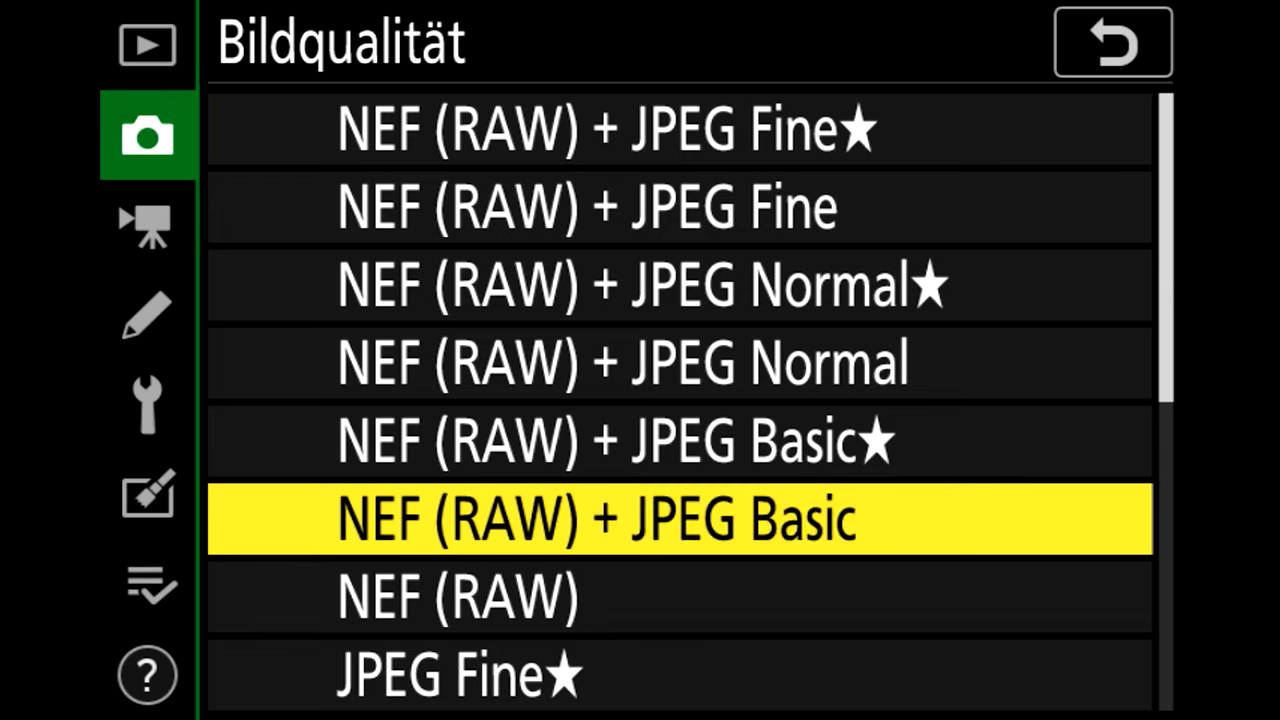
key(Down)
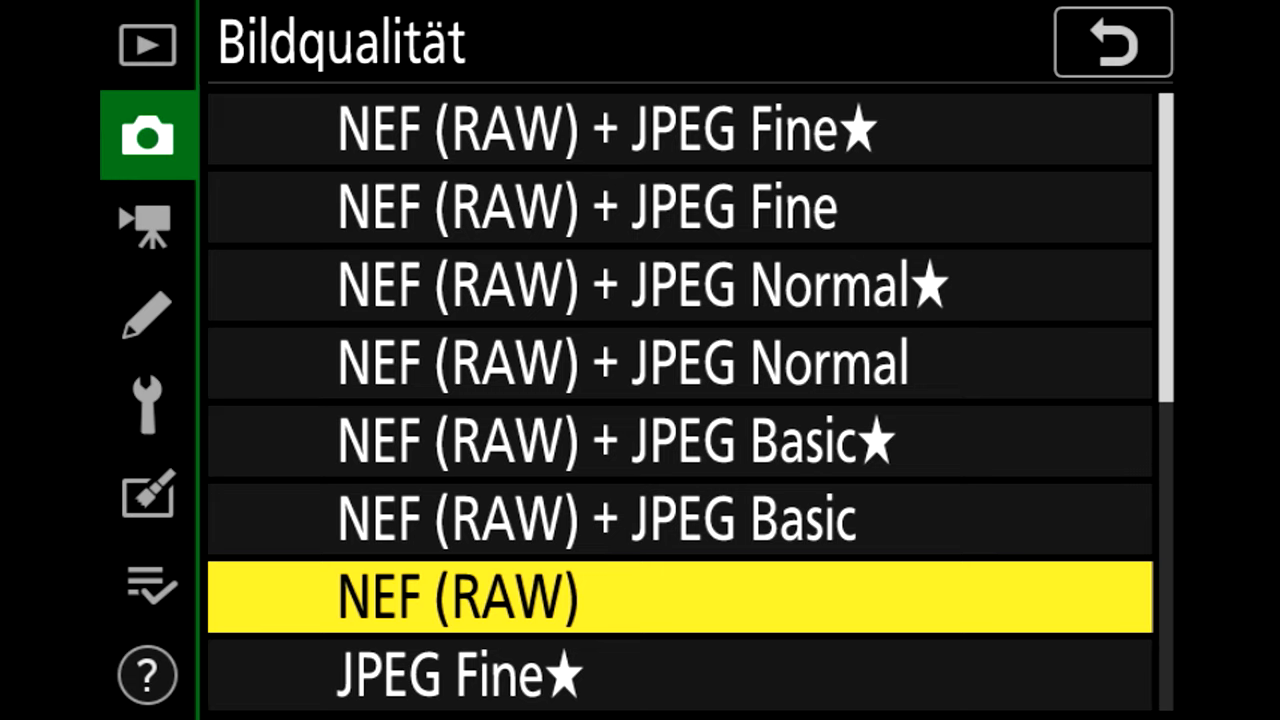
key(Up)
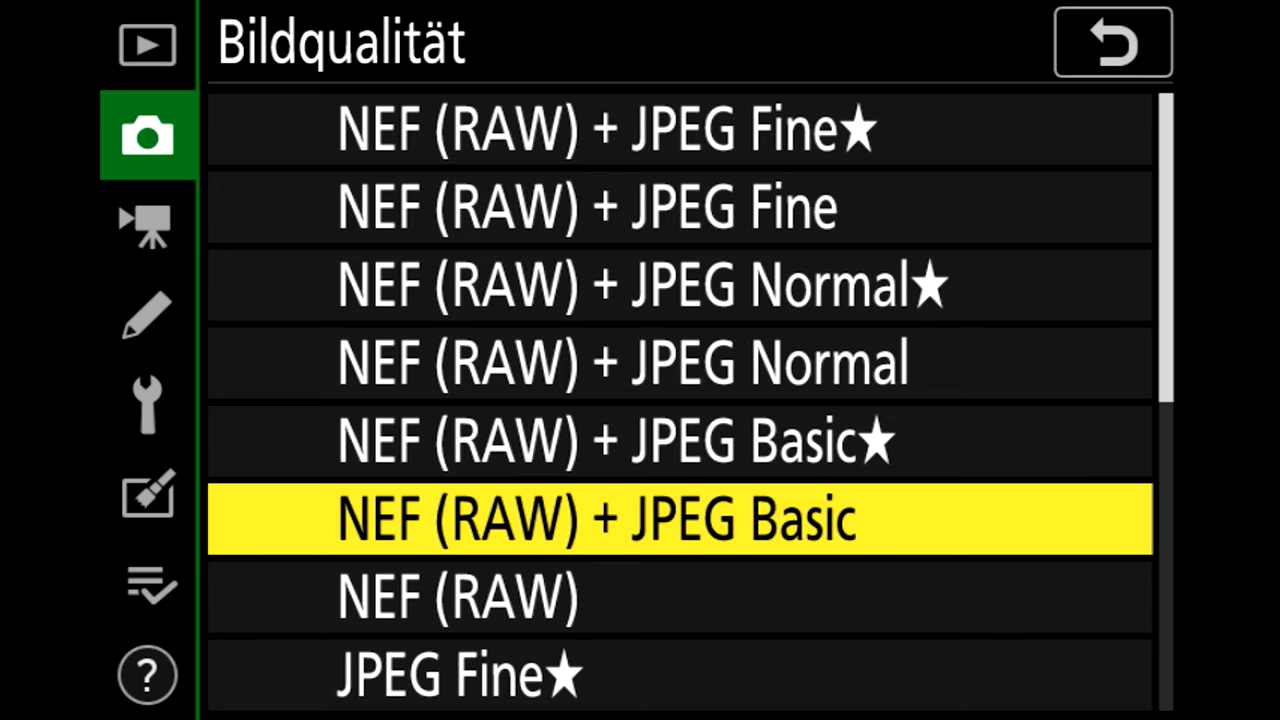
key(Up)
key(Up)
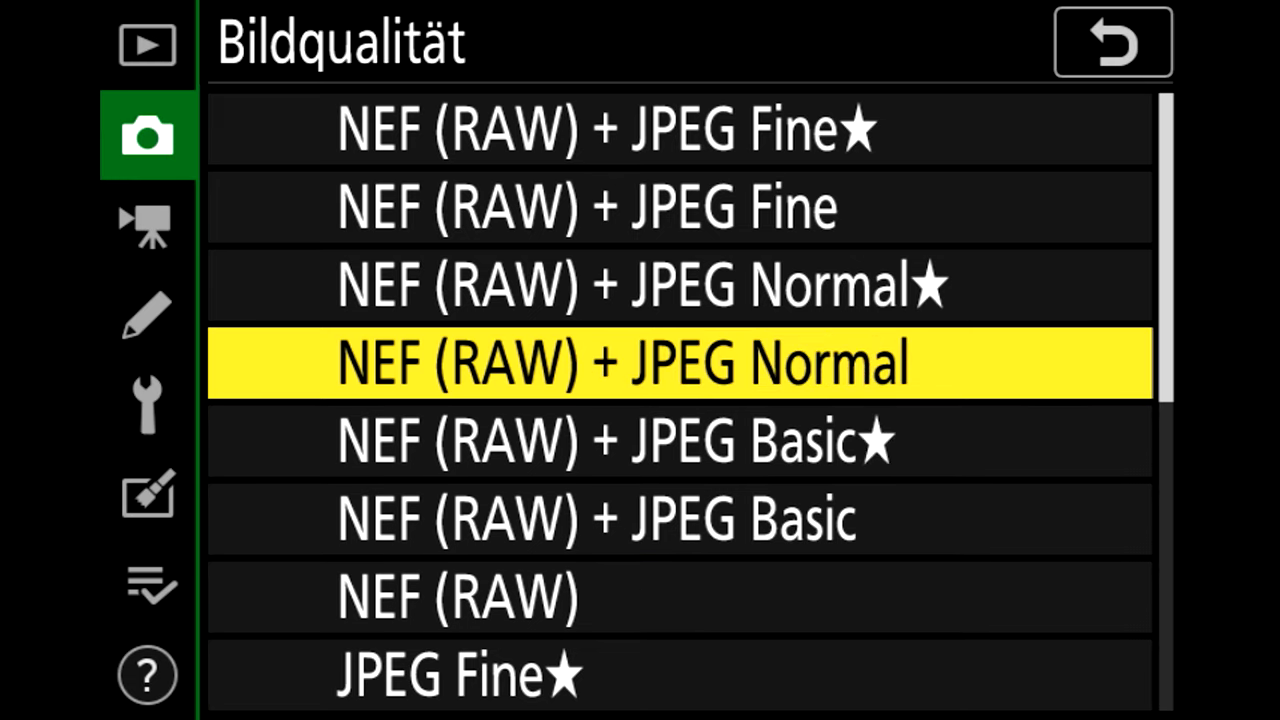
key(Up)
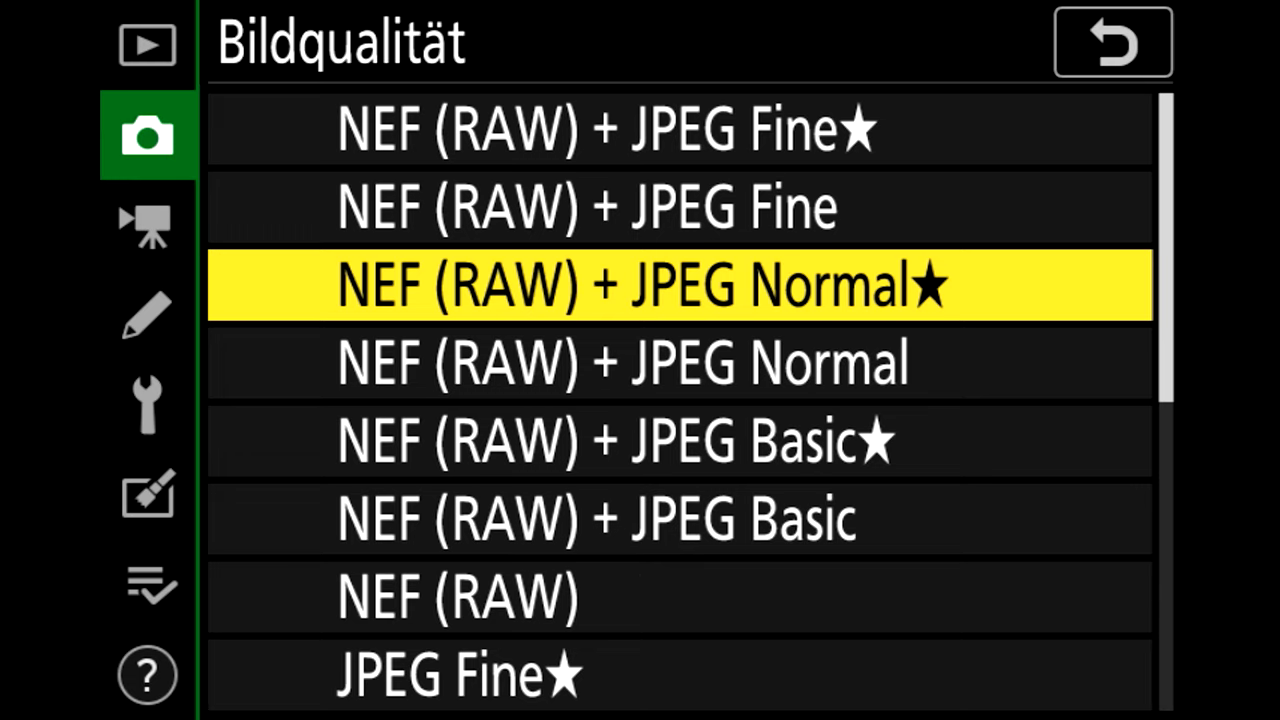
key(Up)
key(Up)
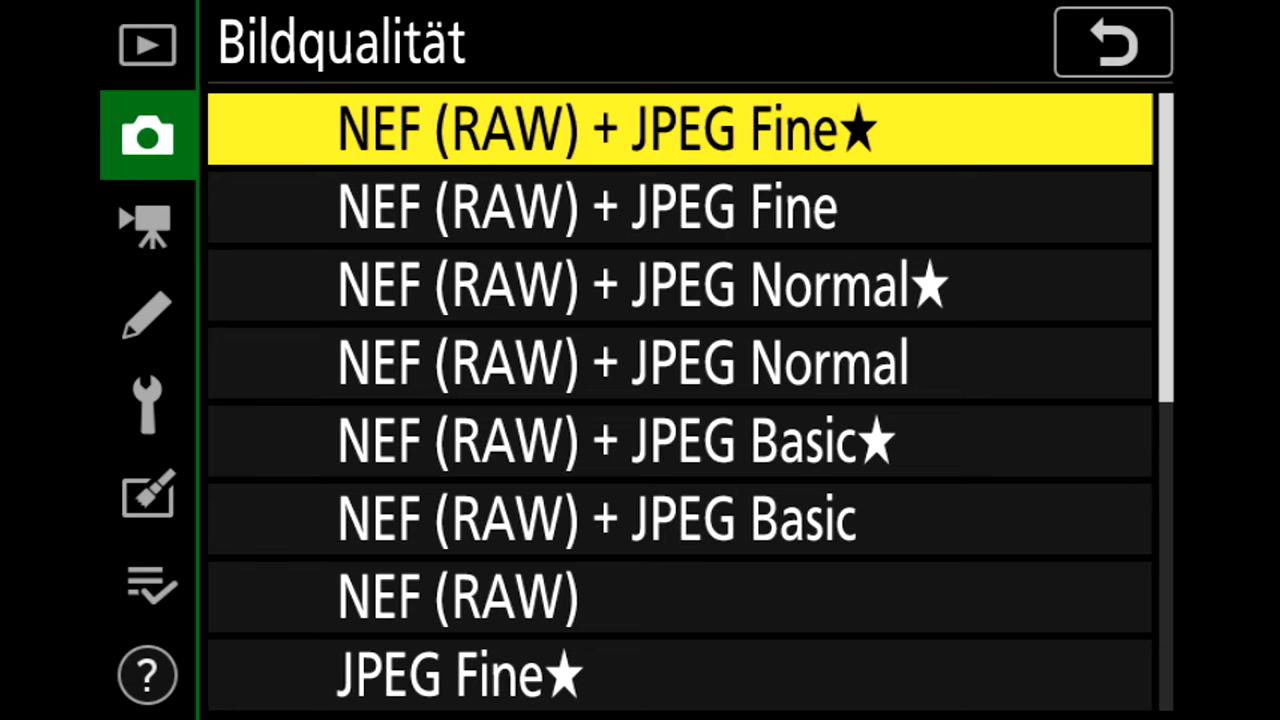
- Move back down through the RAW plus JPEG options and settle on NEF (RAW) only
key(Down)
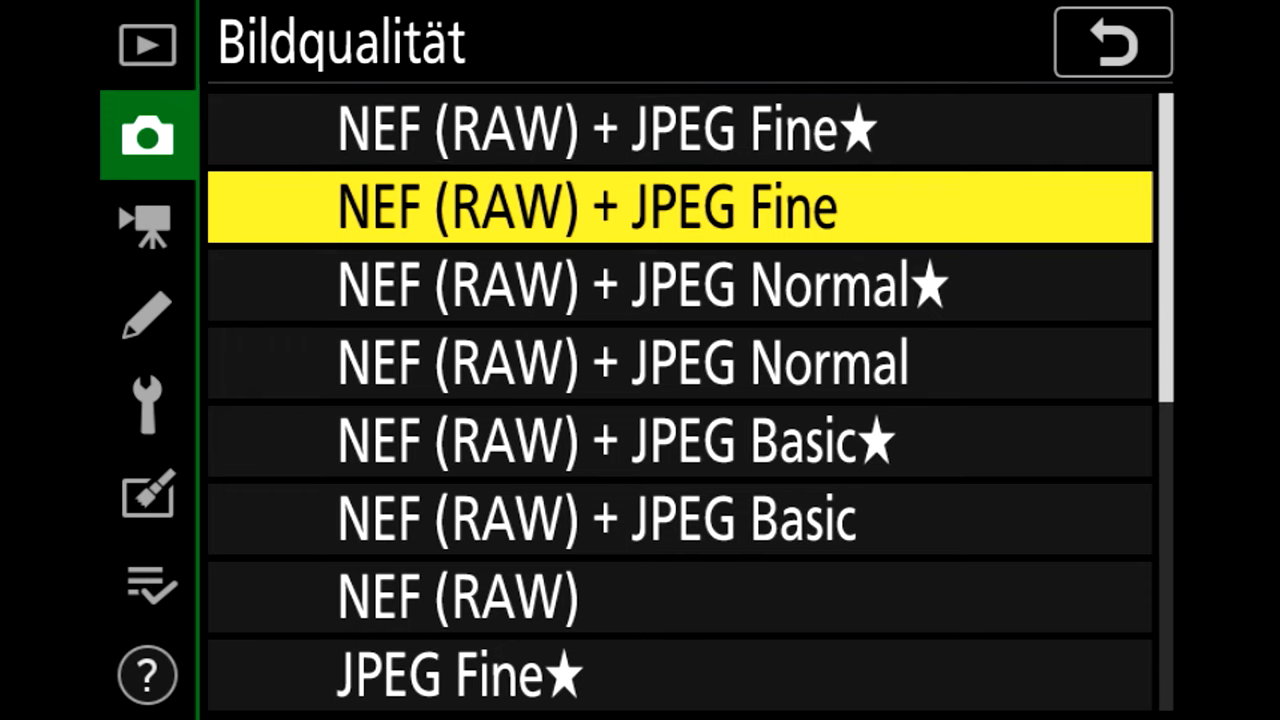
key(Down)
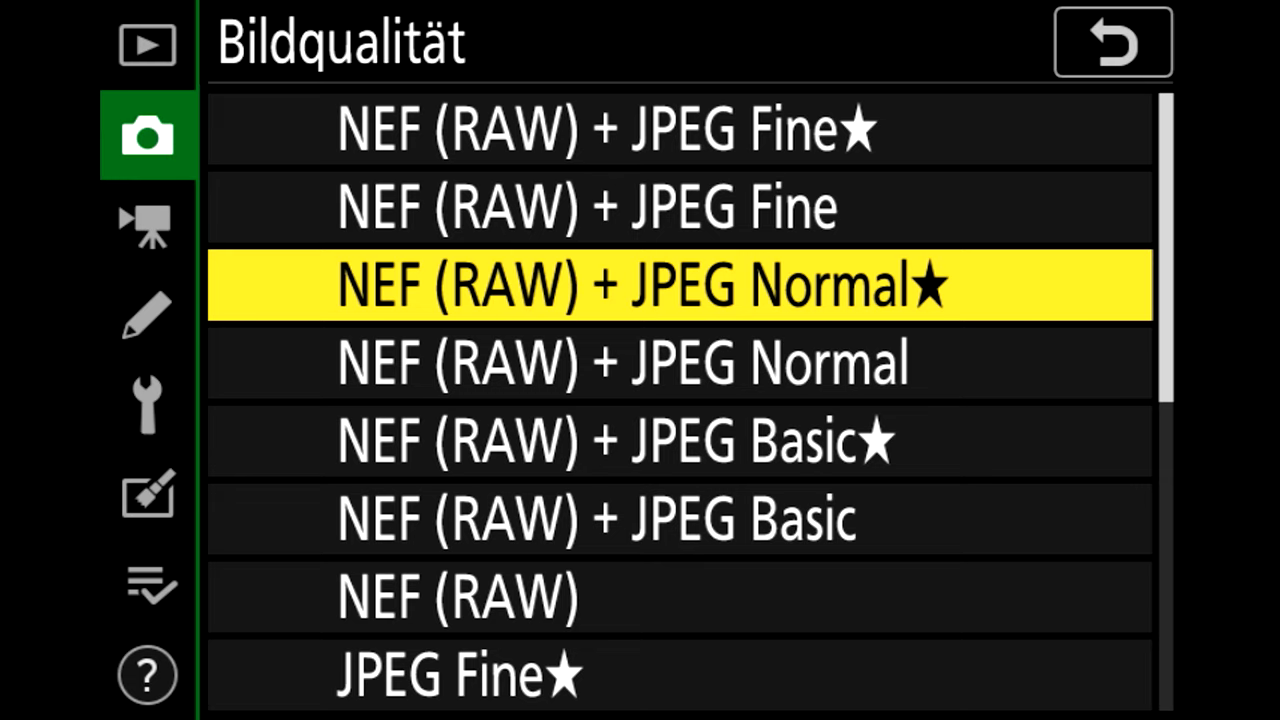
key(Down)
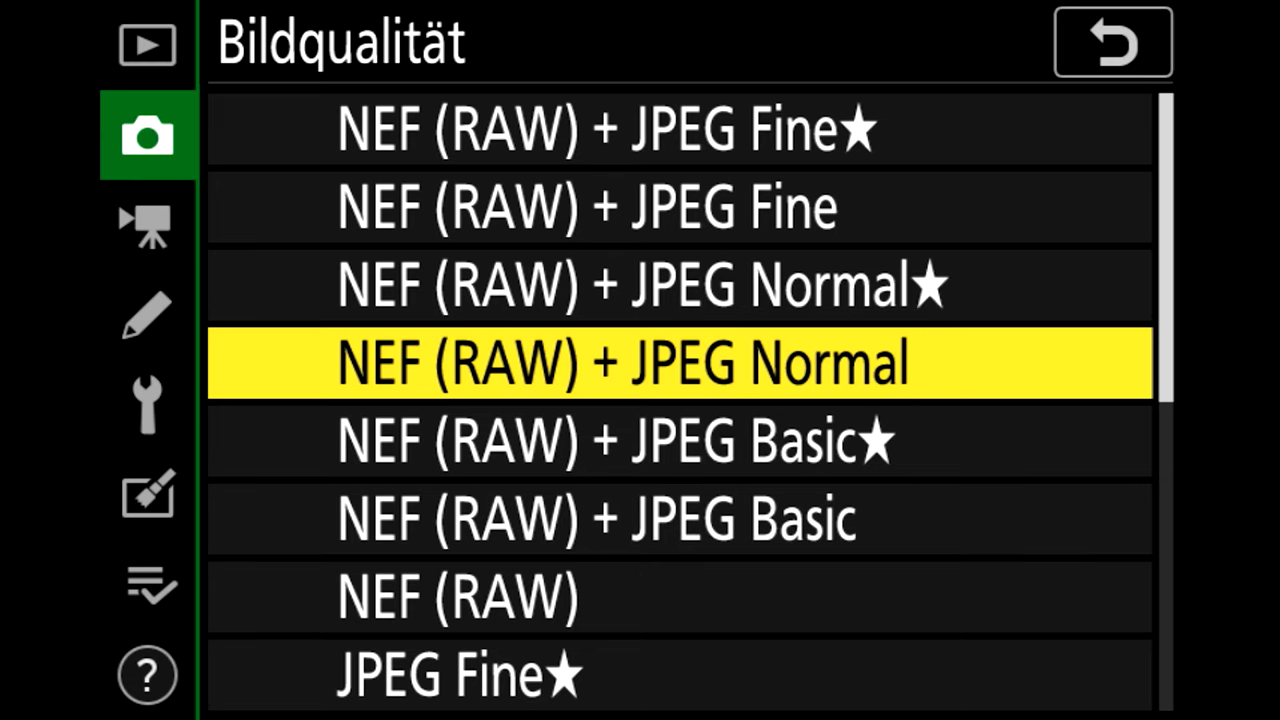
key(Down)
key(Down)
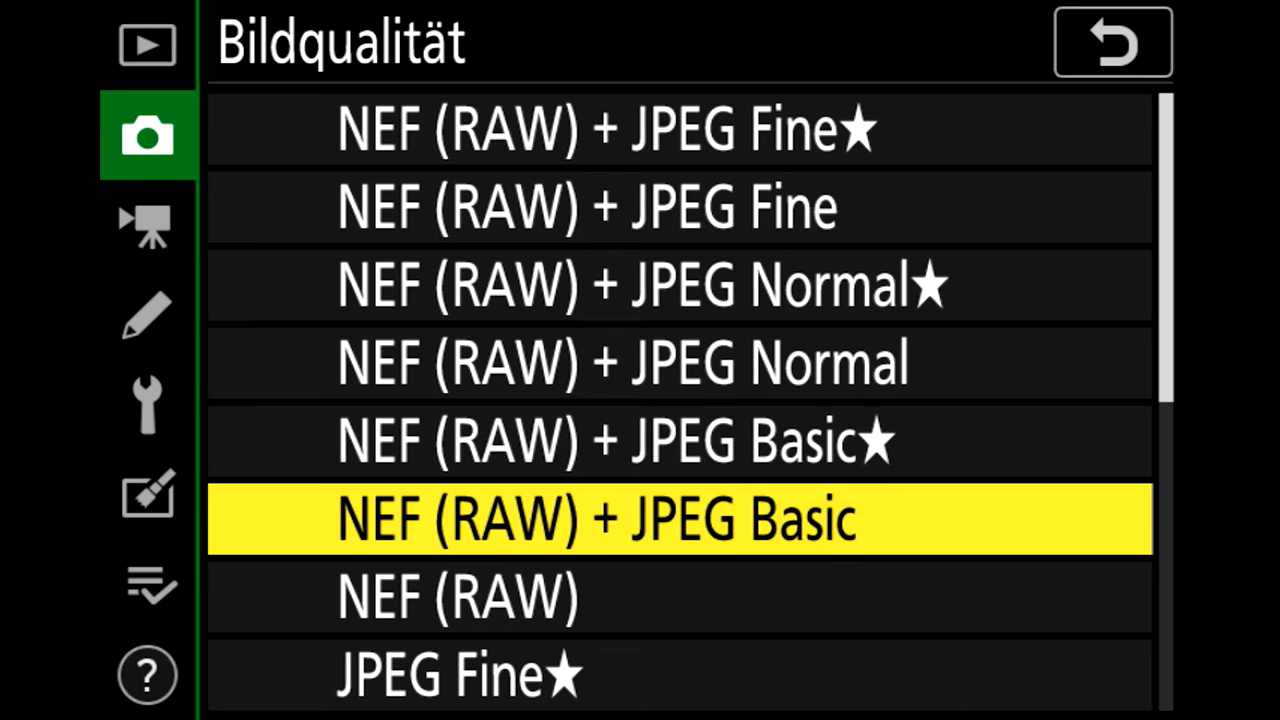
key(Down)
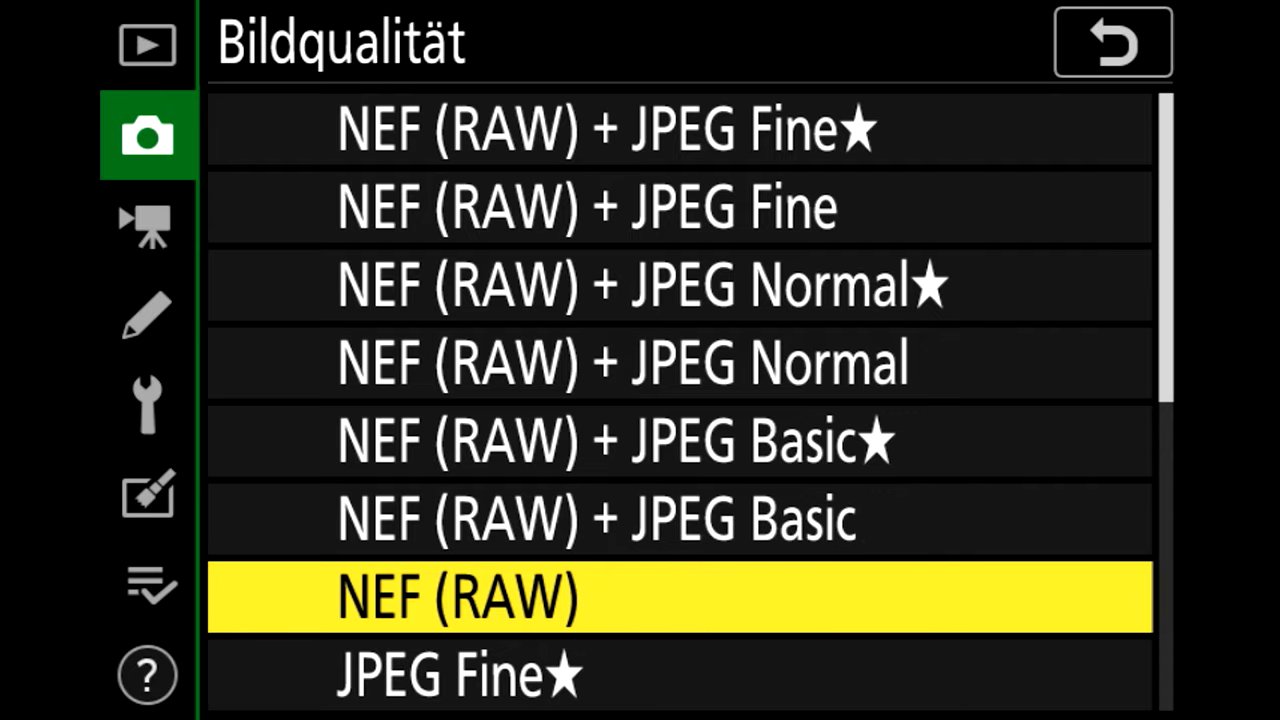
key(Down)
key(Down)
key(Up)
key(Up)
- Confirm NEF (RAW) image quality and set the JPEG image size to L
key(Return)
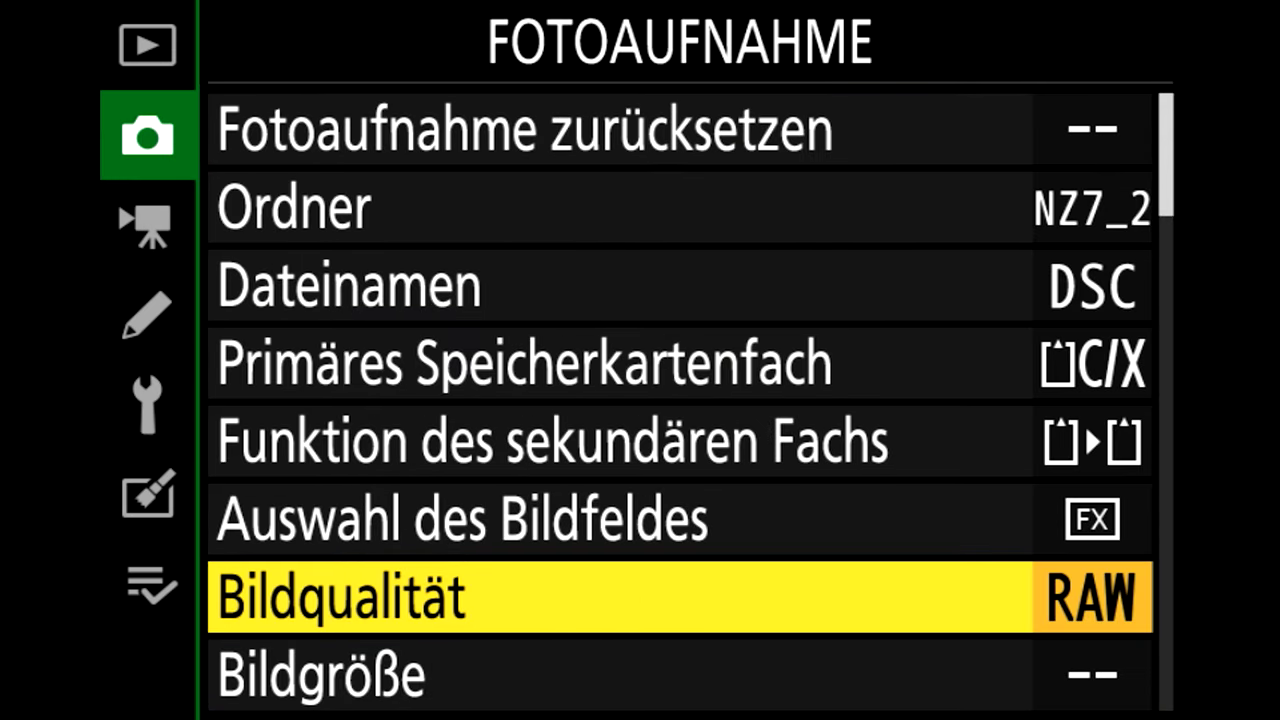
key(Down)
key(Return)
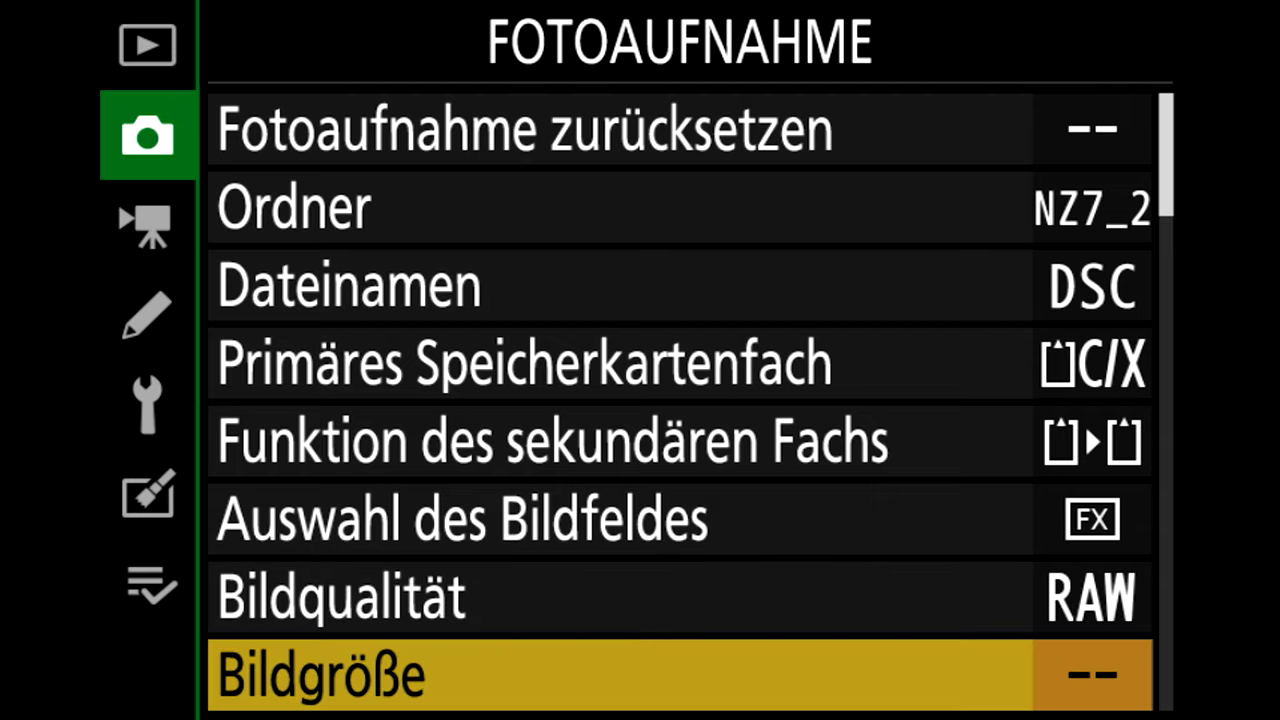
key(Return)
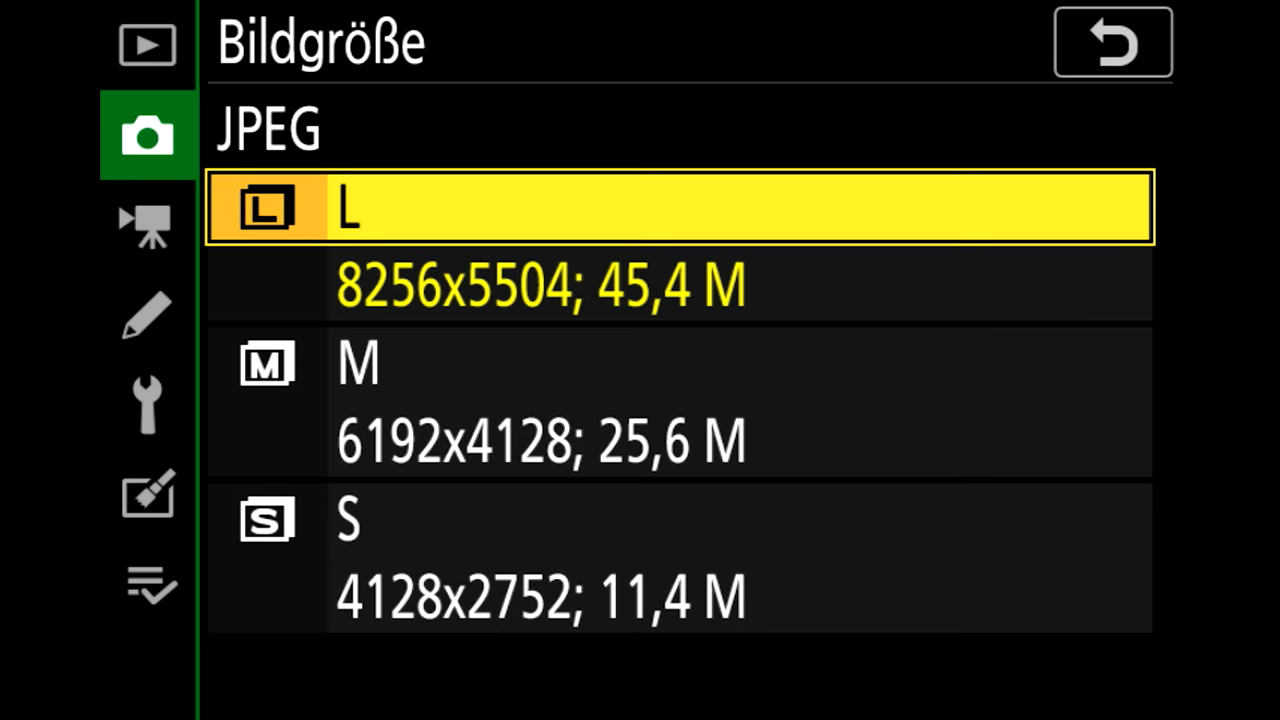
key(Return)
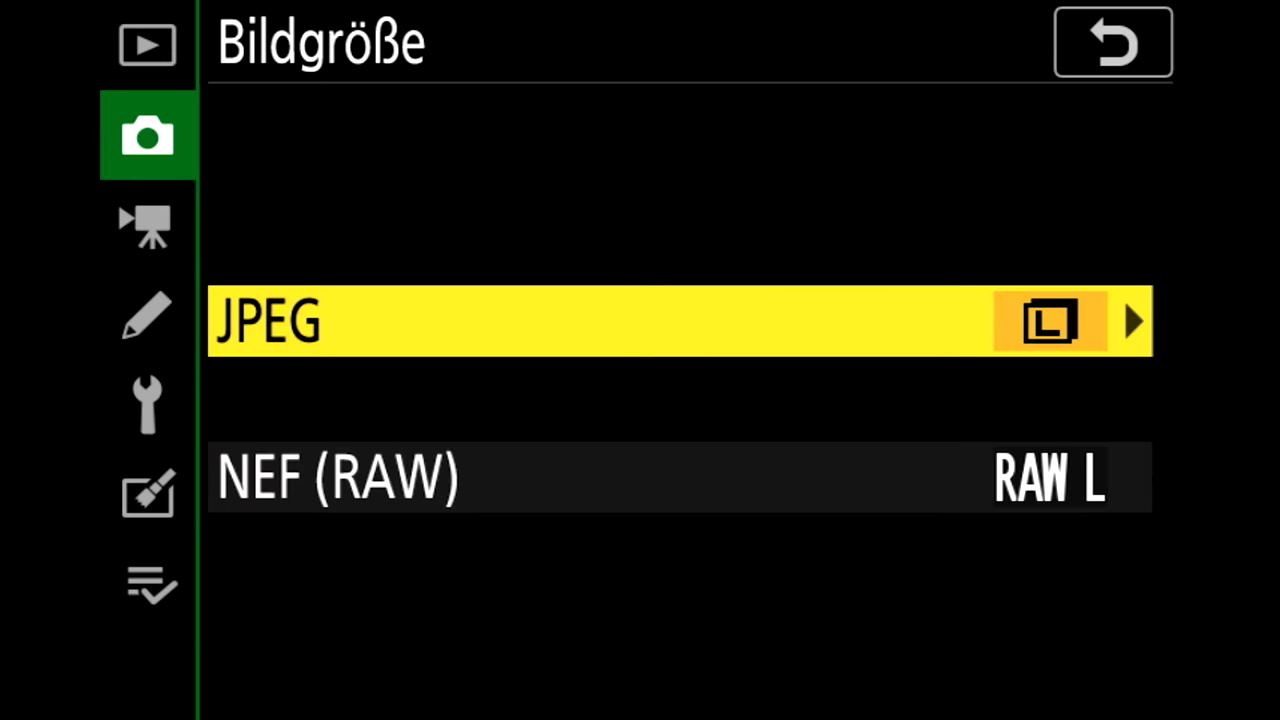
- Set the NEF (RAW) image size to RAW L and return to the shooting menu
key(Down)
key(Return)
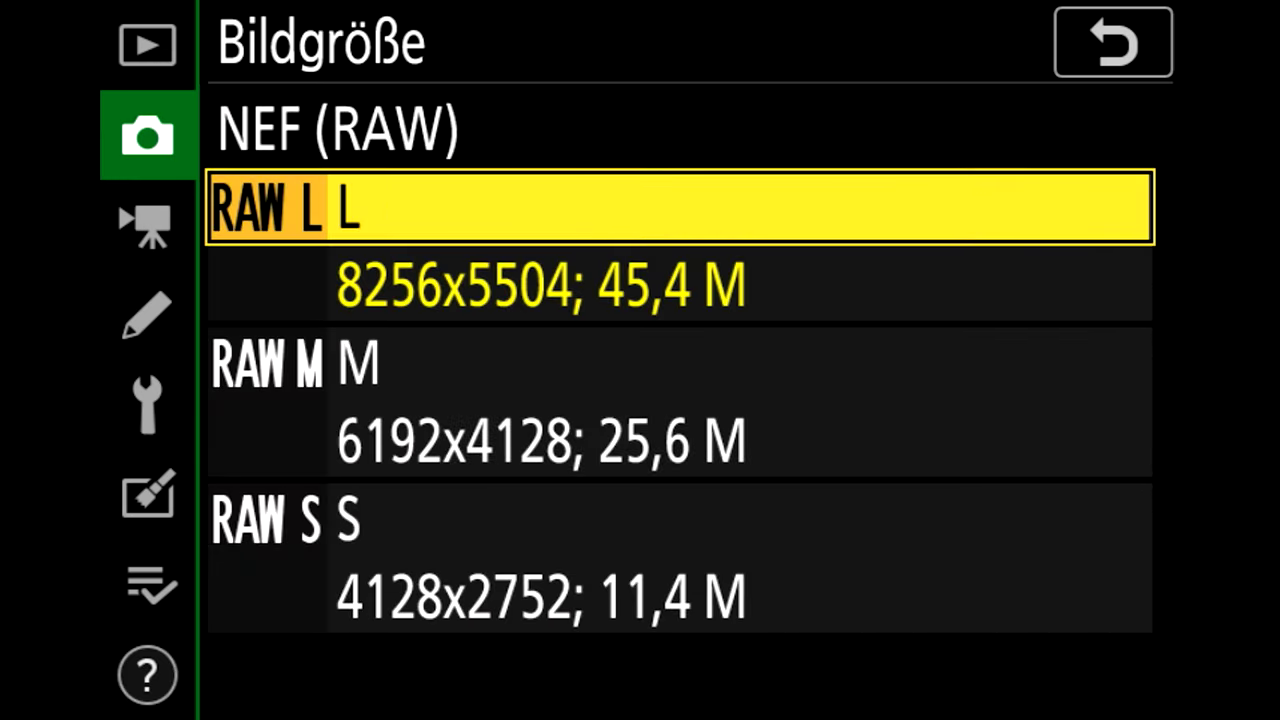
key(Return)
key(Left)
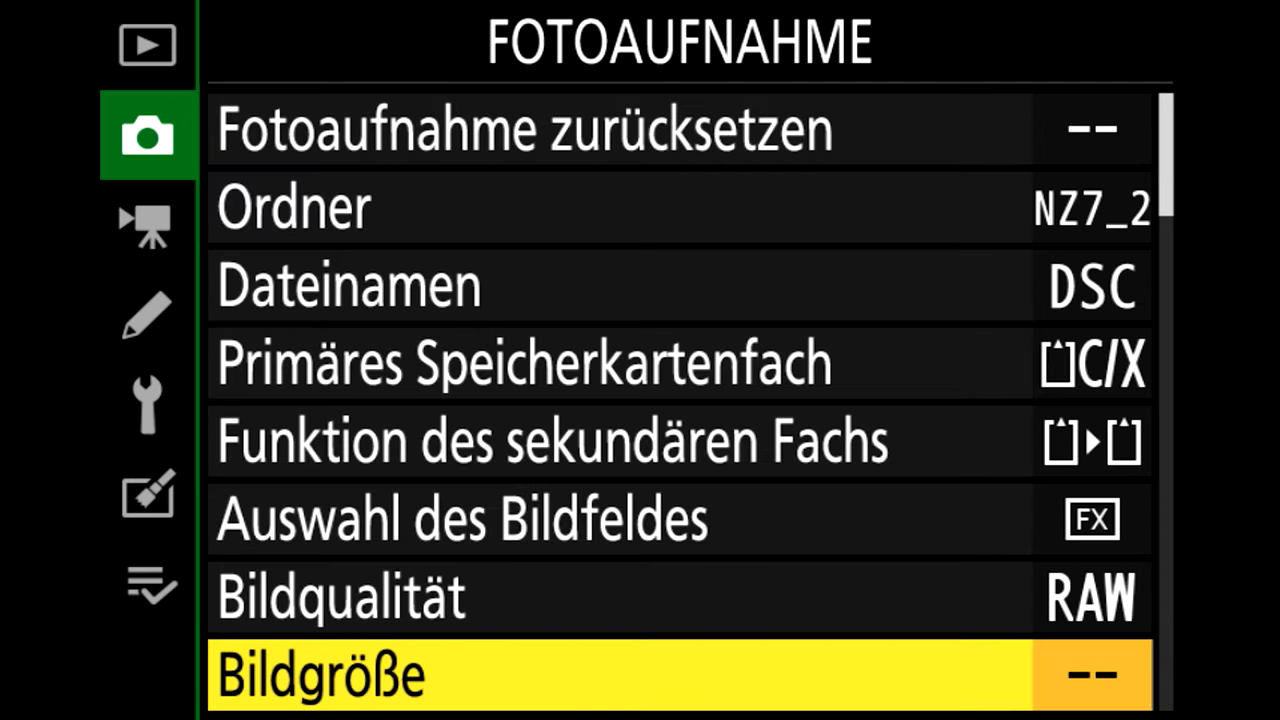
key(Down)
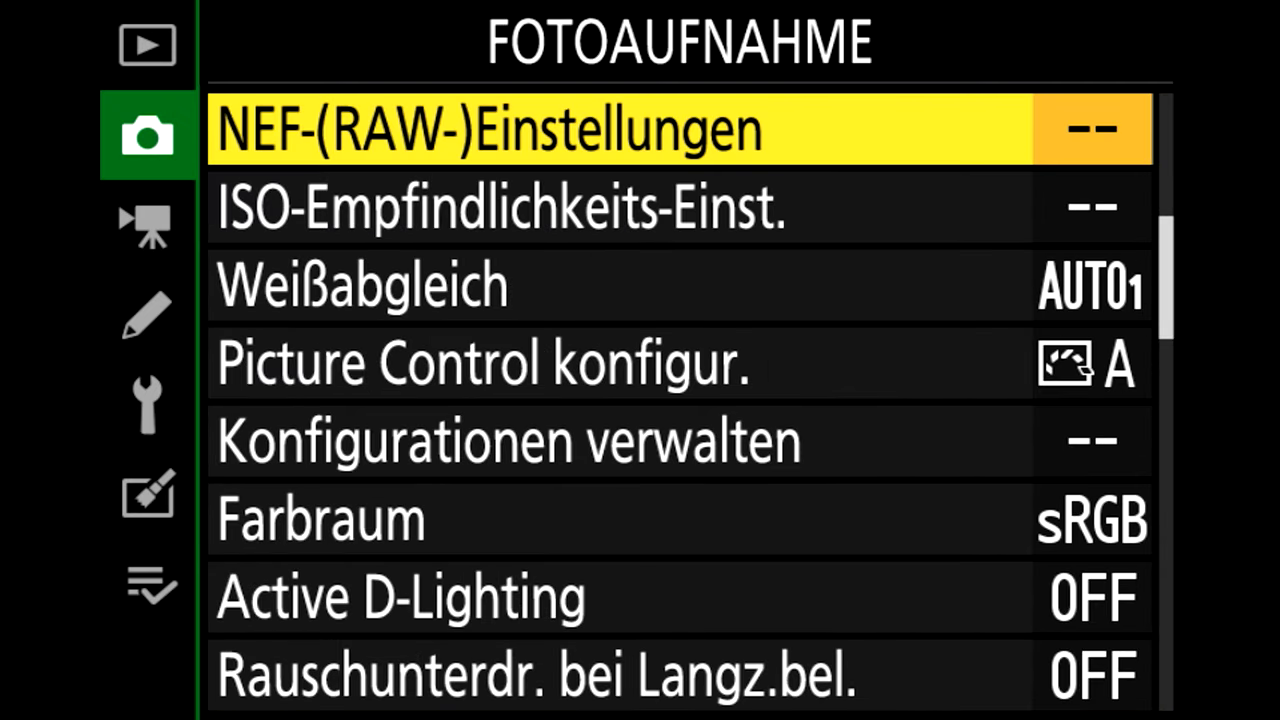
- Keep NEF (RAW) compression at Verlustfrei komprimieren and colour depth at 14 Bit
key(Return)
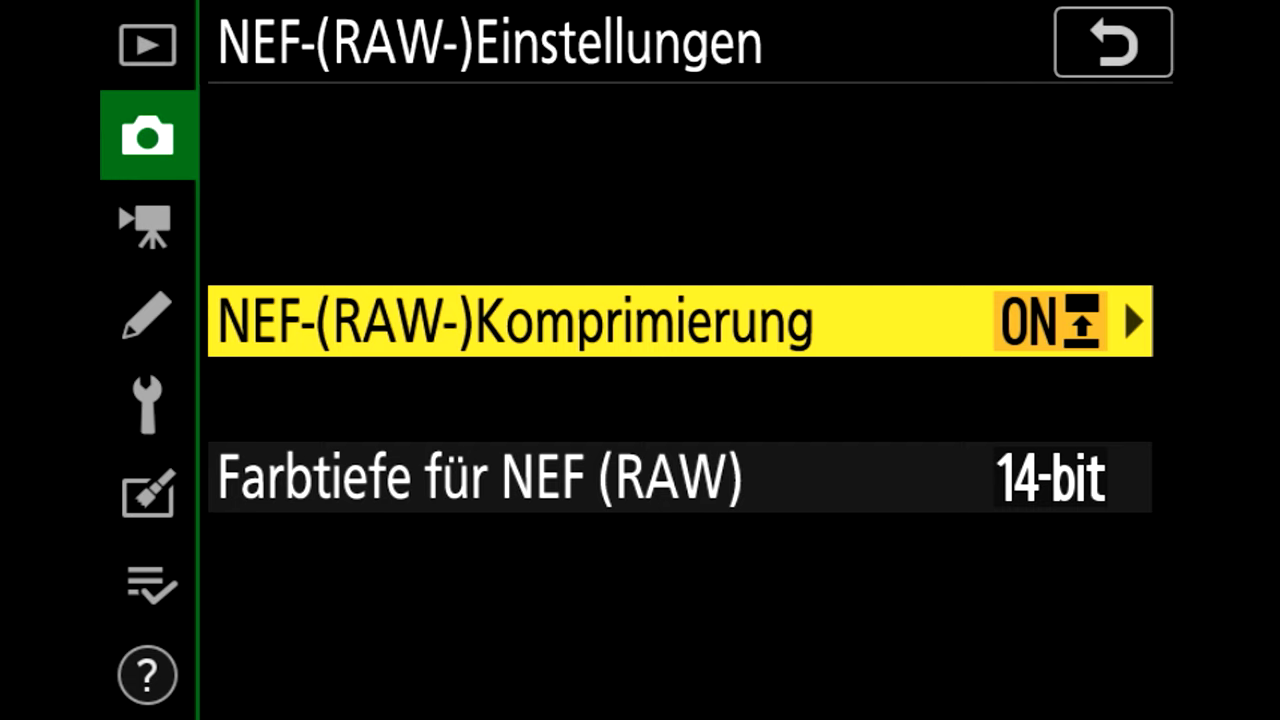
key(Right)
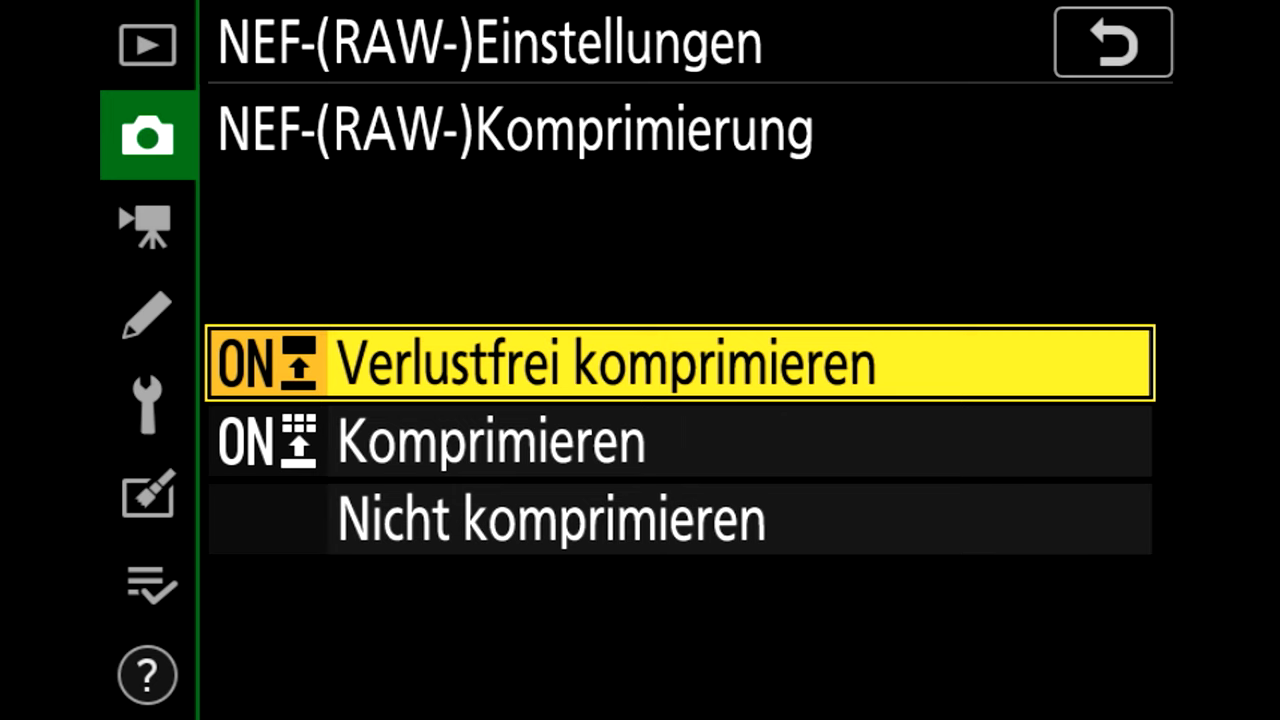
key(Left)
key(Left)
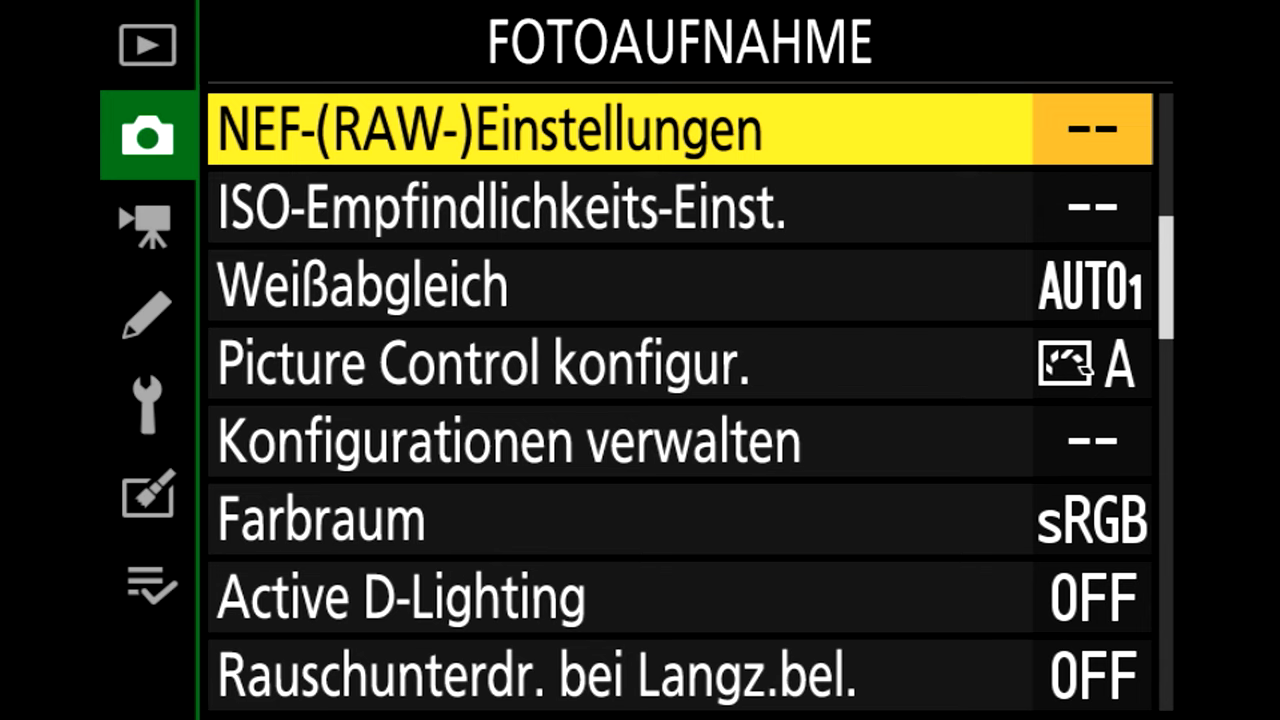
key(Right)
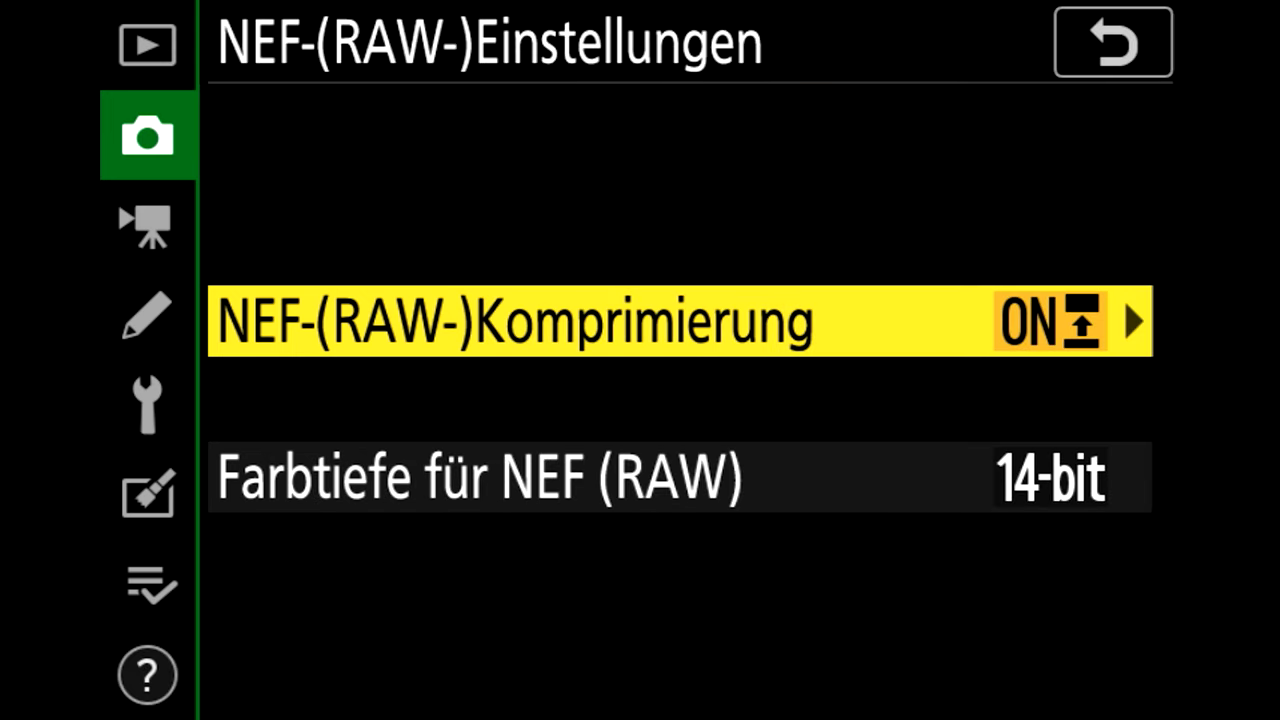
key(Down)
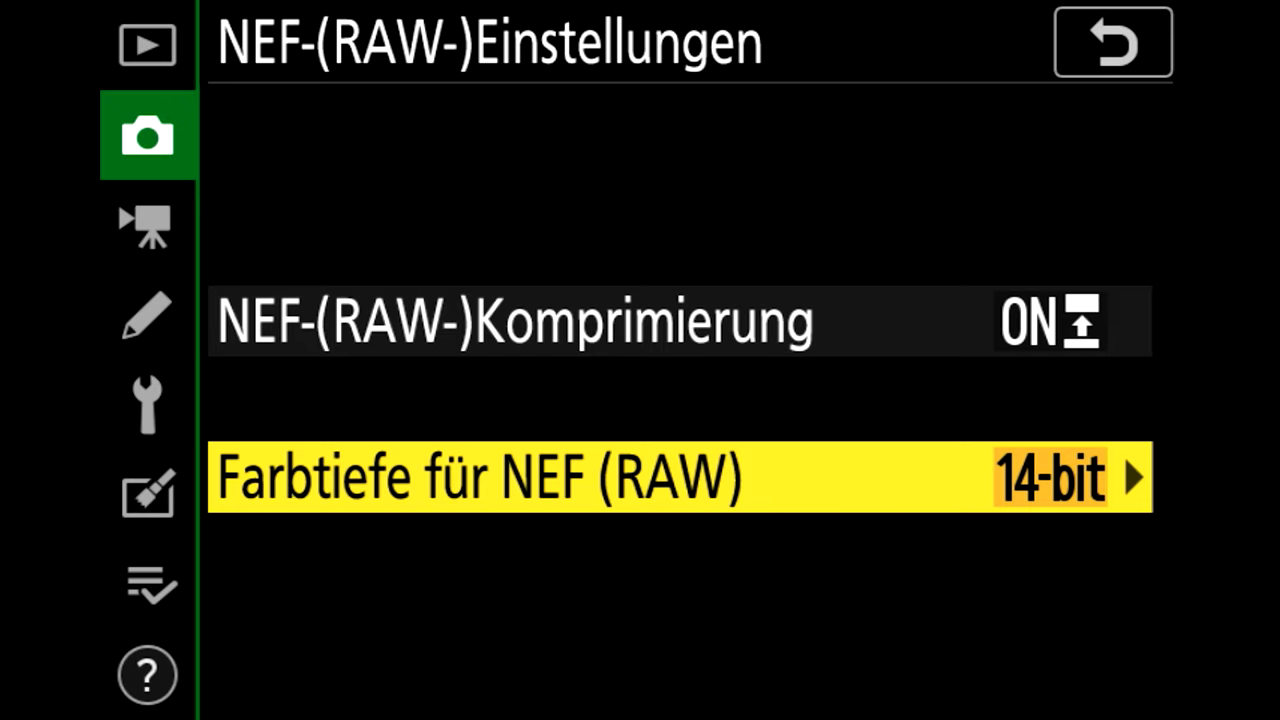
key(Right)
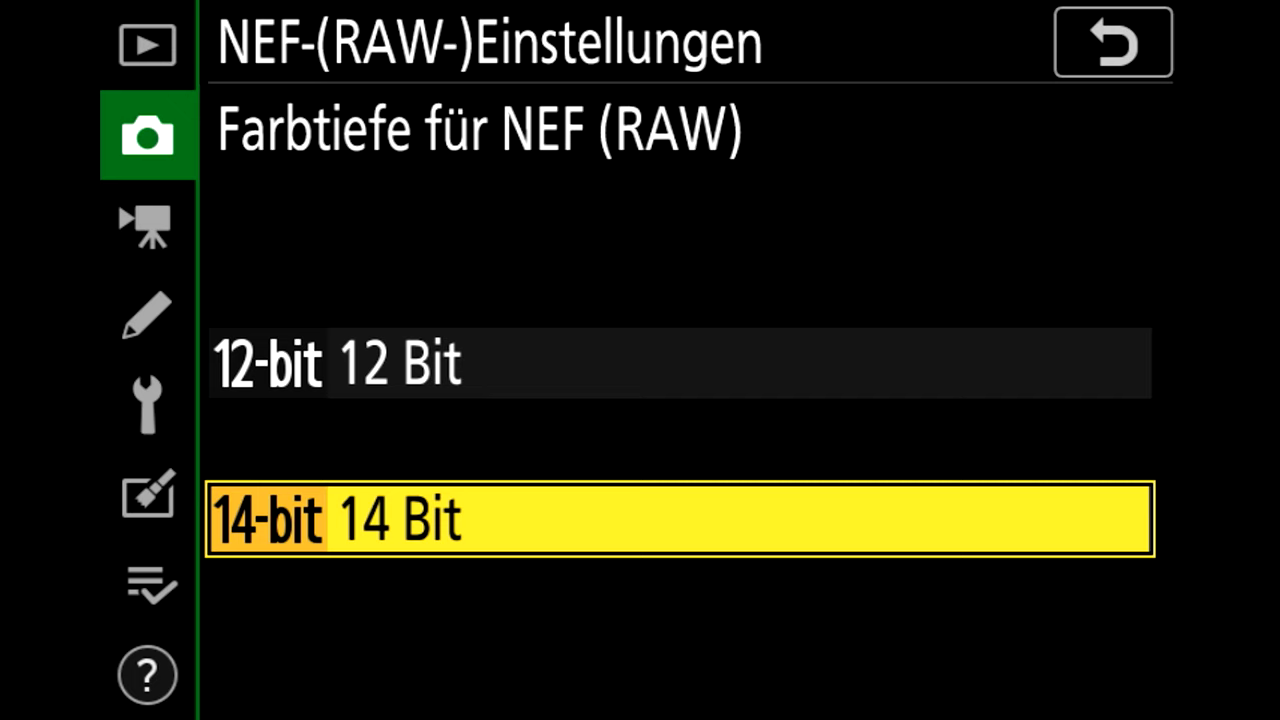
key(Left)
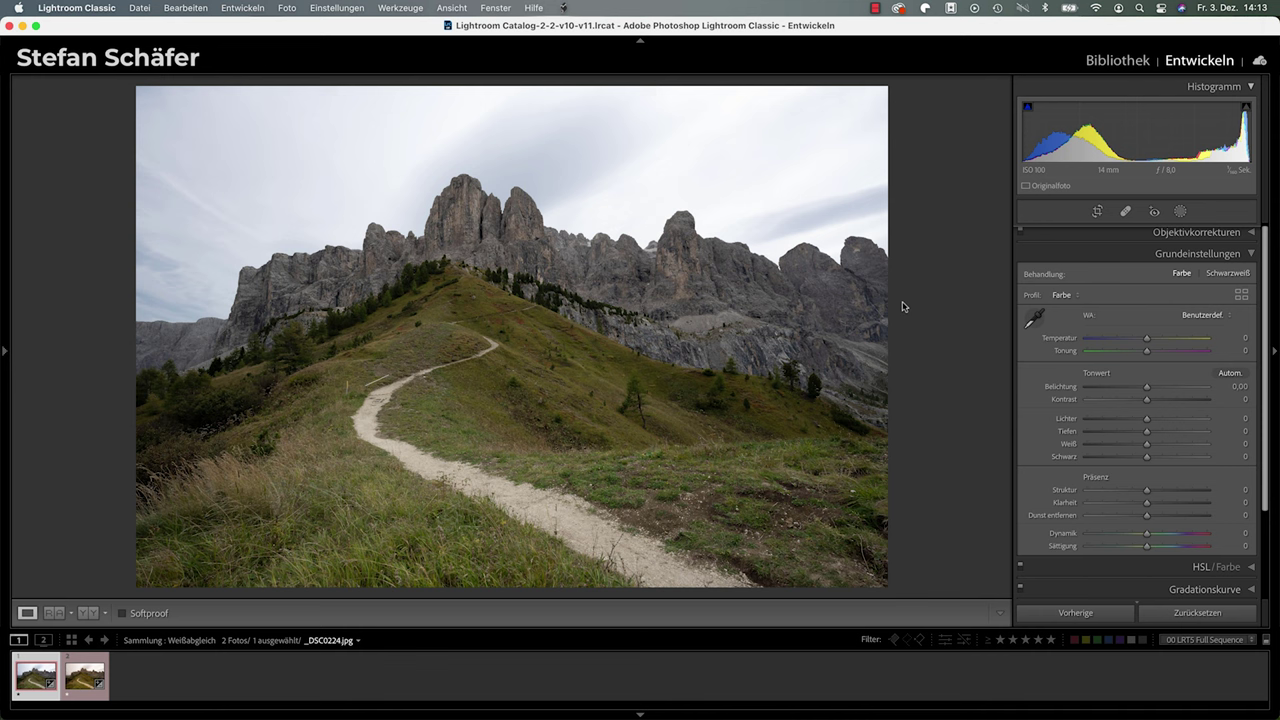
- Reveal folder 16 - JPG oder RAW containing _DSC0224.jpg and _DSC0224.NEF
key(super+Tab)
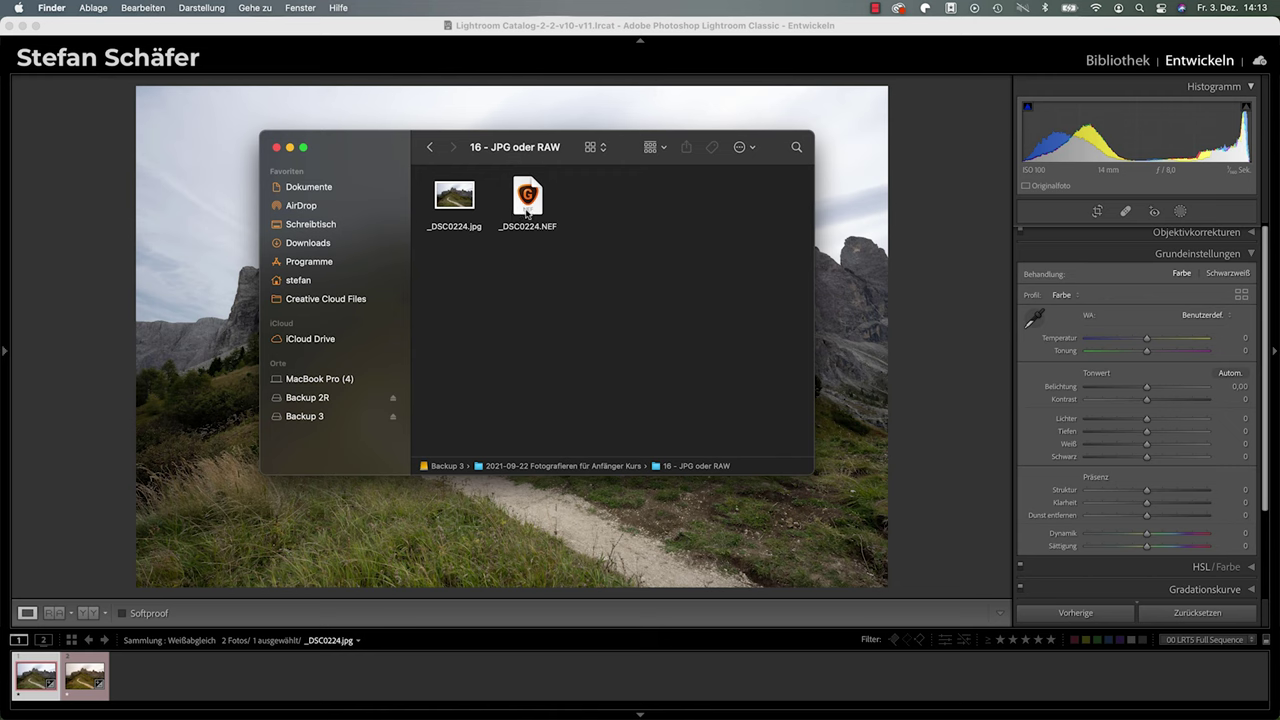
right_click(462, 200)
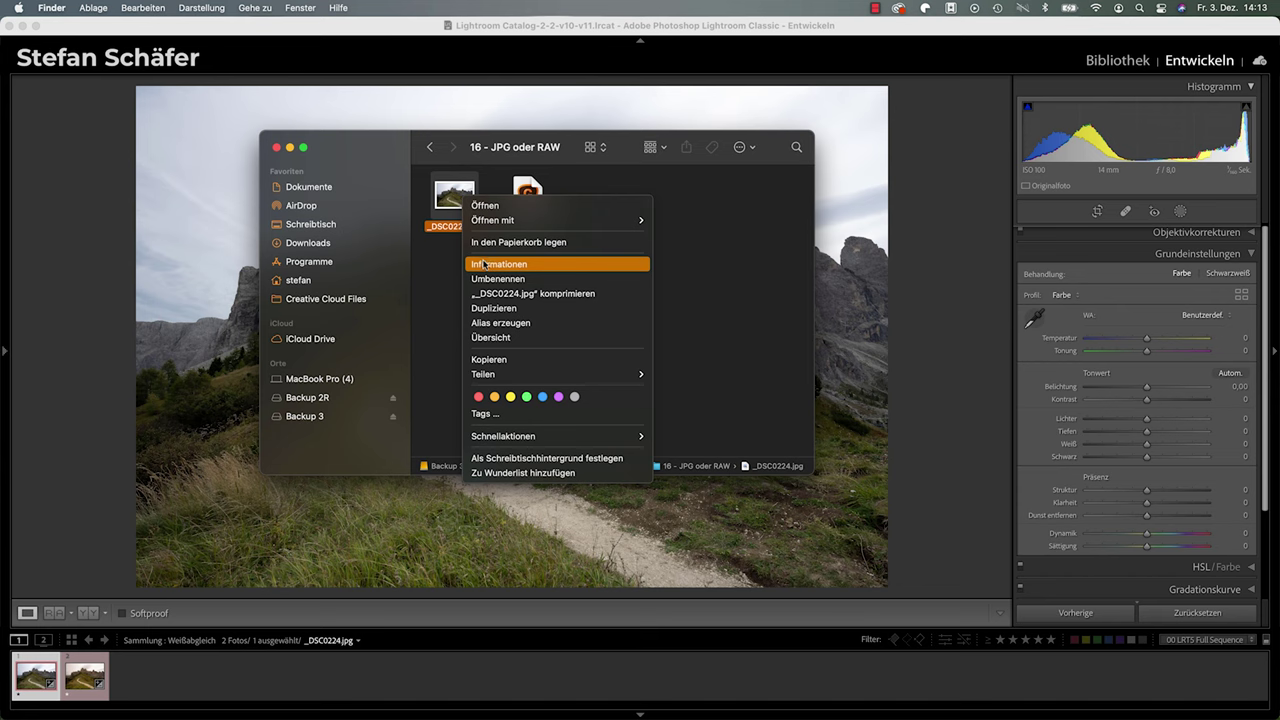
click(480, 263)
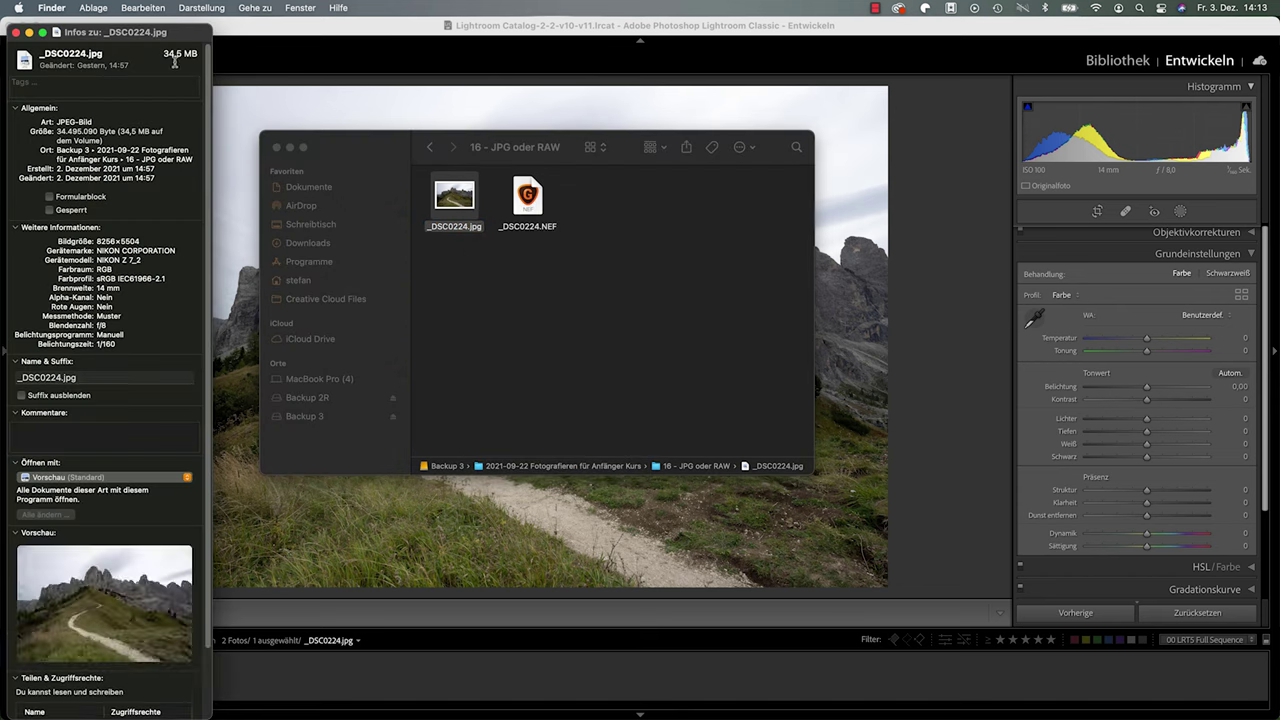
scroll(178, 73, down, 1)
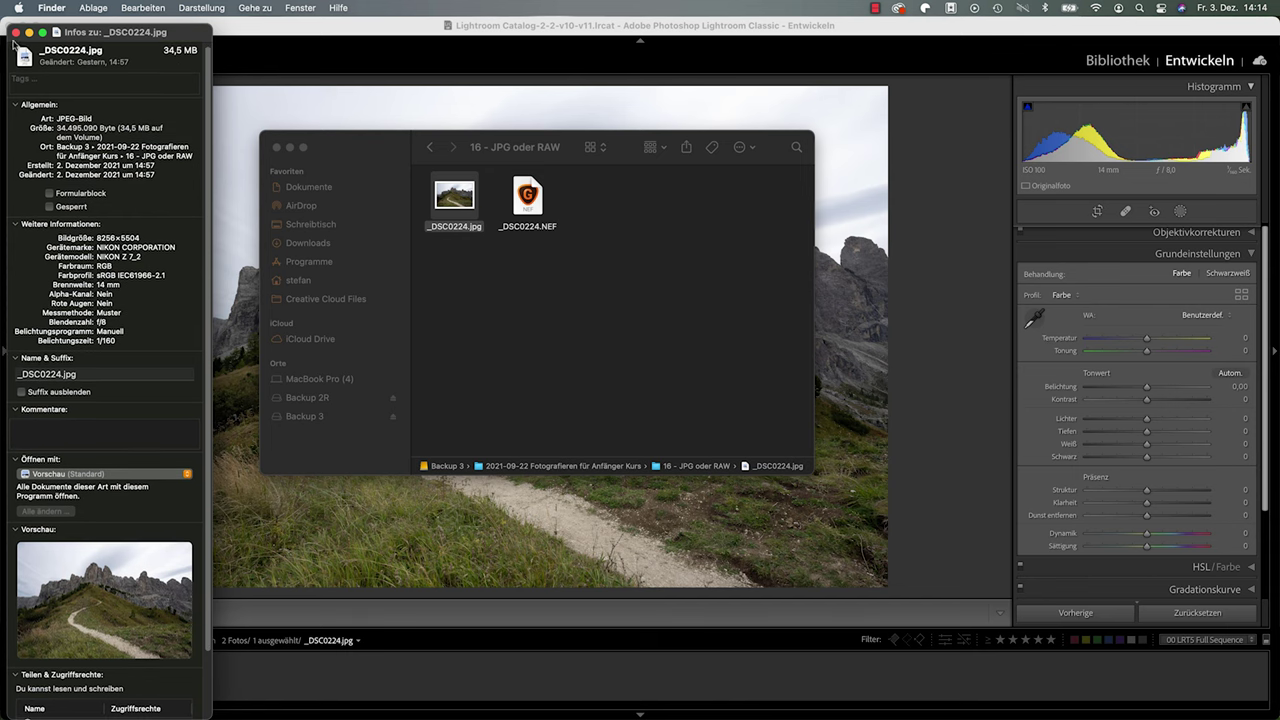
click(15, 33)
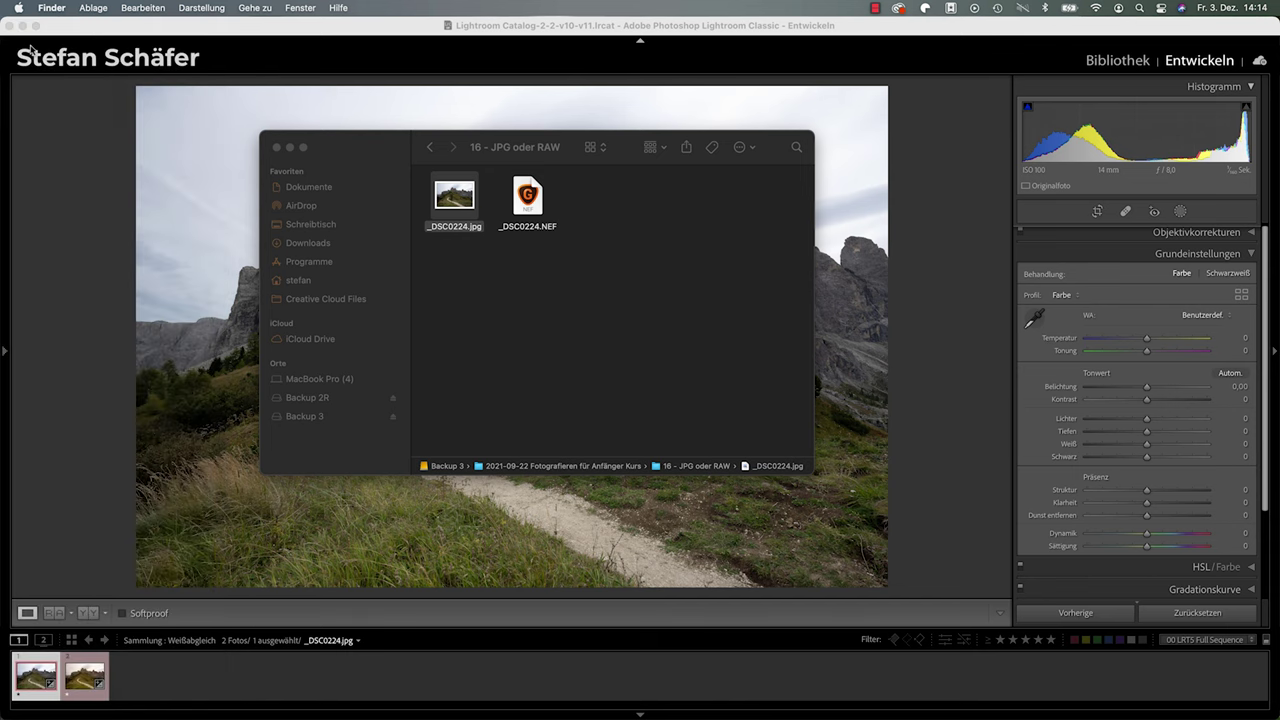
click(526, 204)
right_click(526, 204)
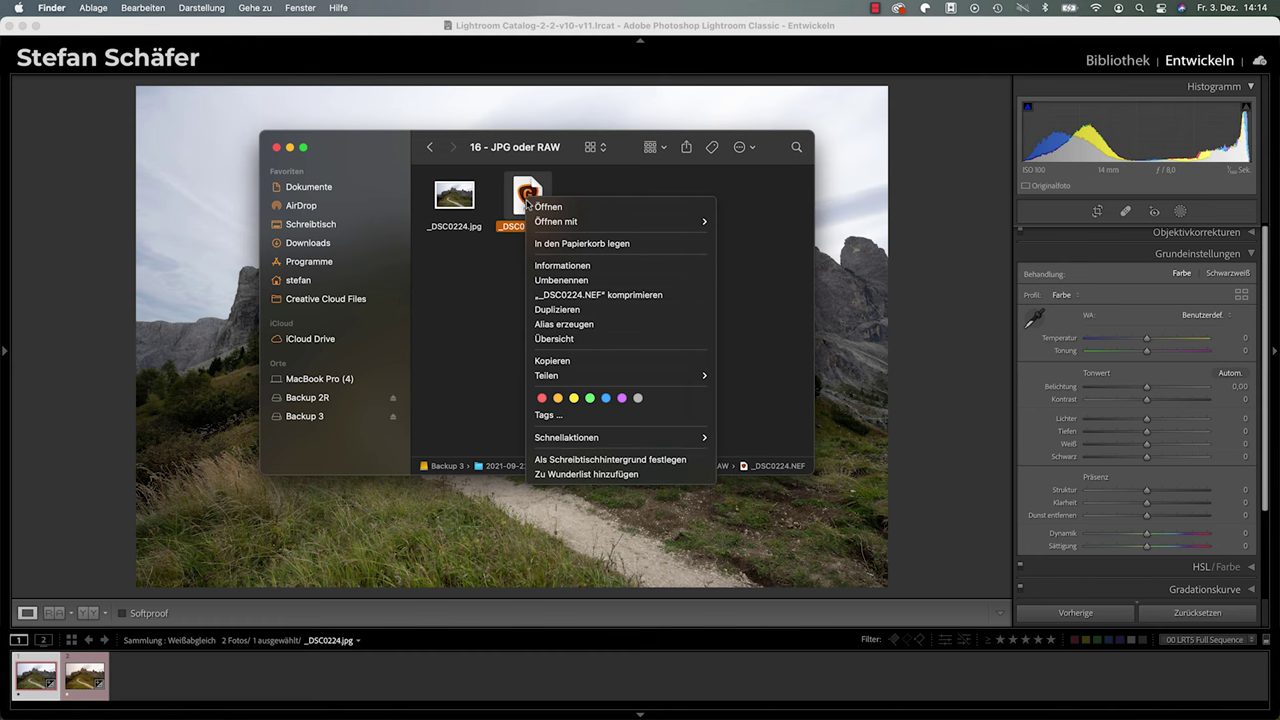
click(548, 266)
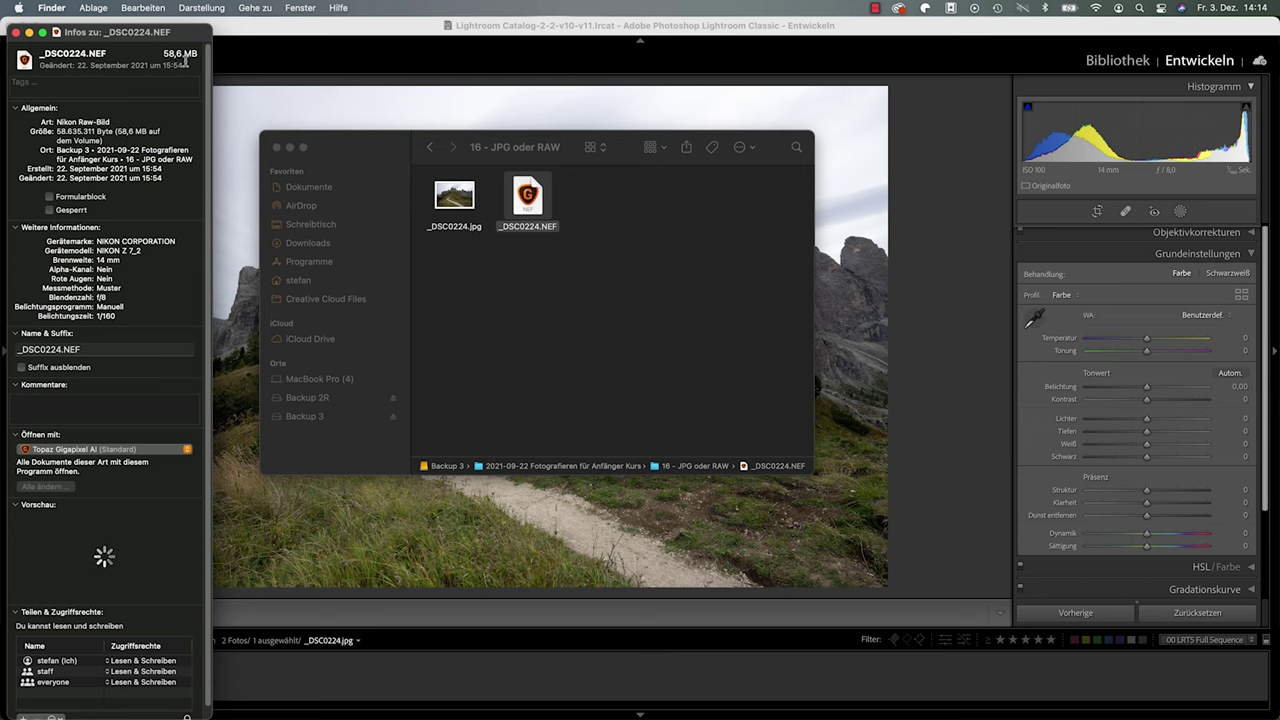
click(15, 32)
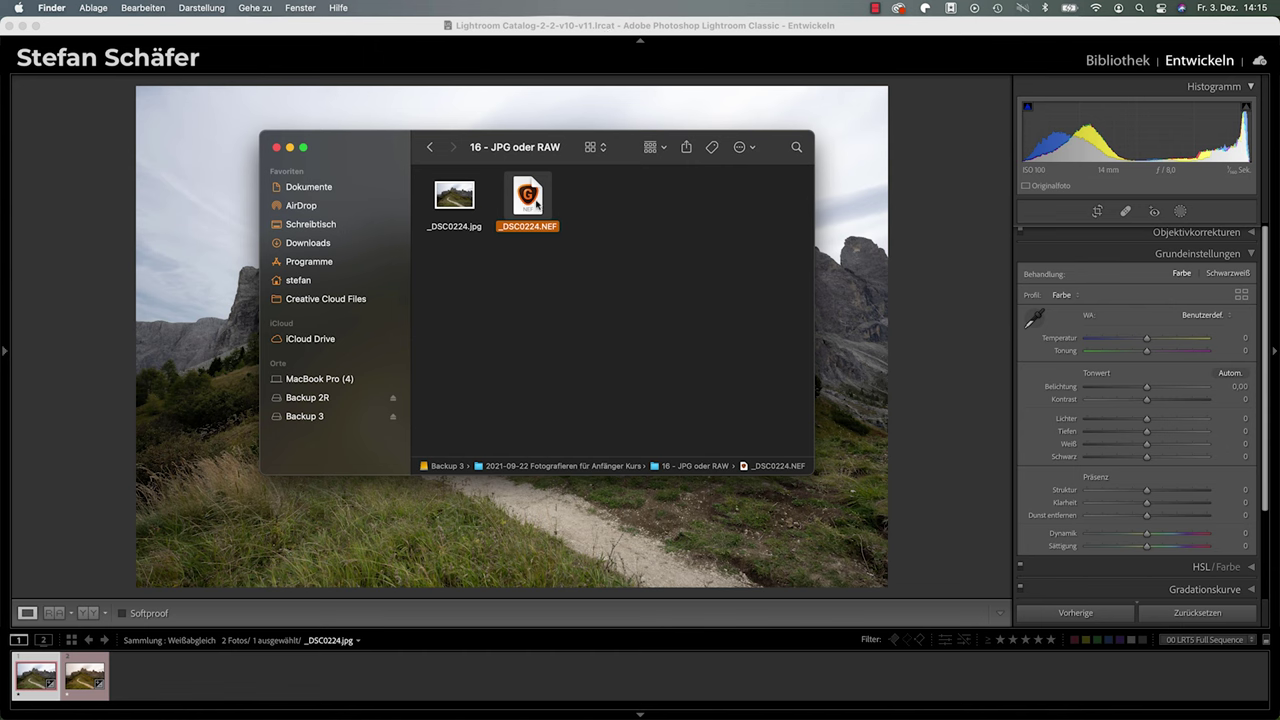
- Bring Lightroom Classic in front of Finder, showing _DSC0224.jpg in Entwickeln
click(625, 30)
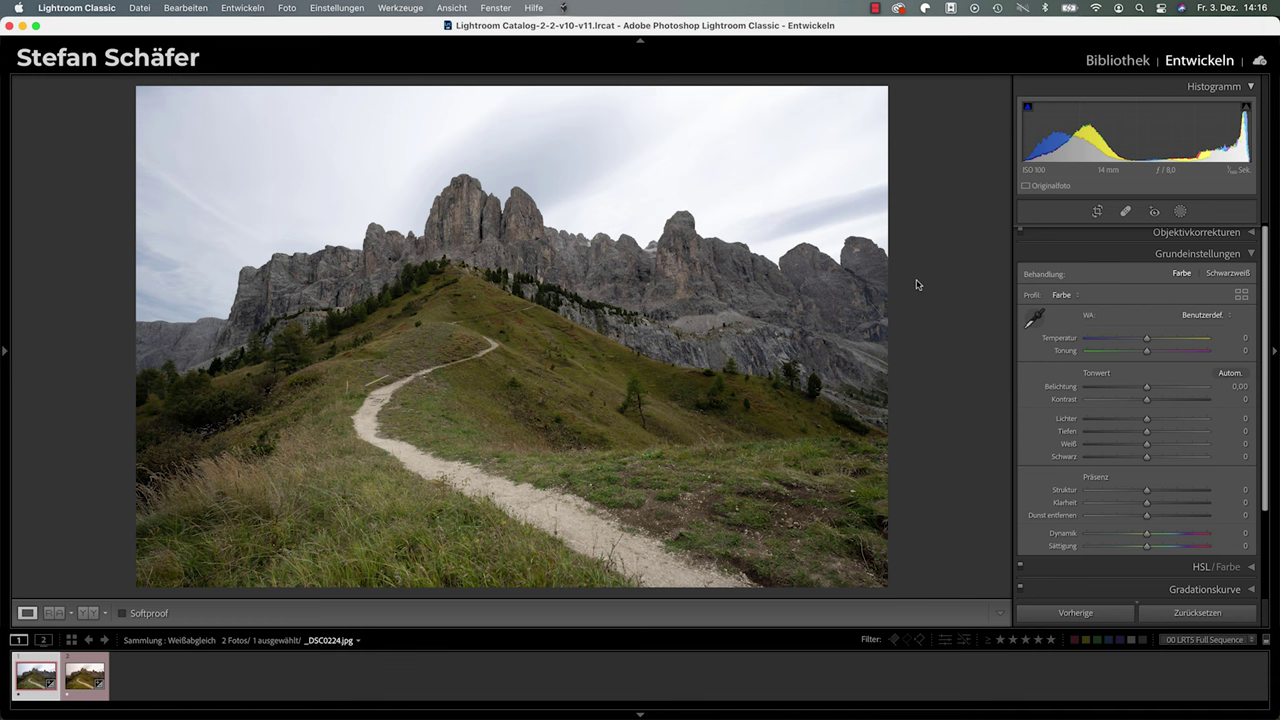
- Give the NEF Wie Aufnahme white balance, highlights −87 and shadows +64, then reselect the JPG
click(83, 678)
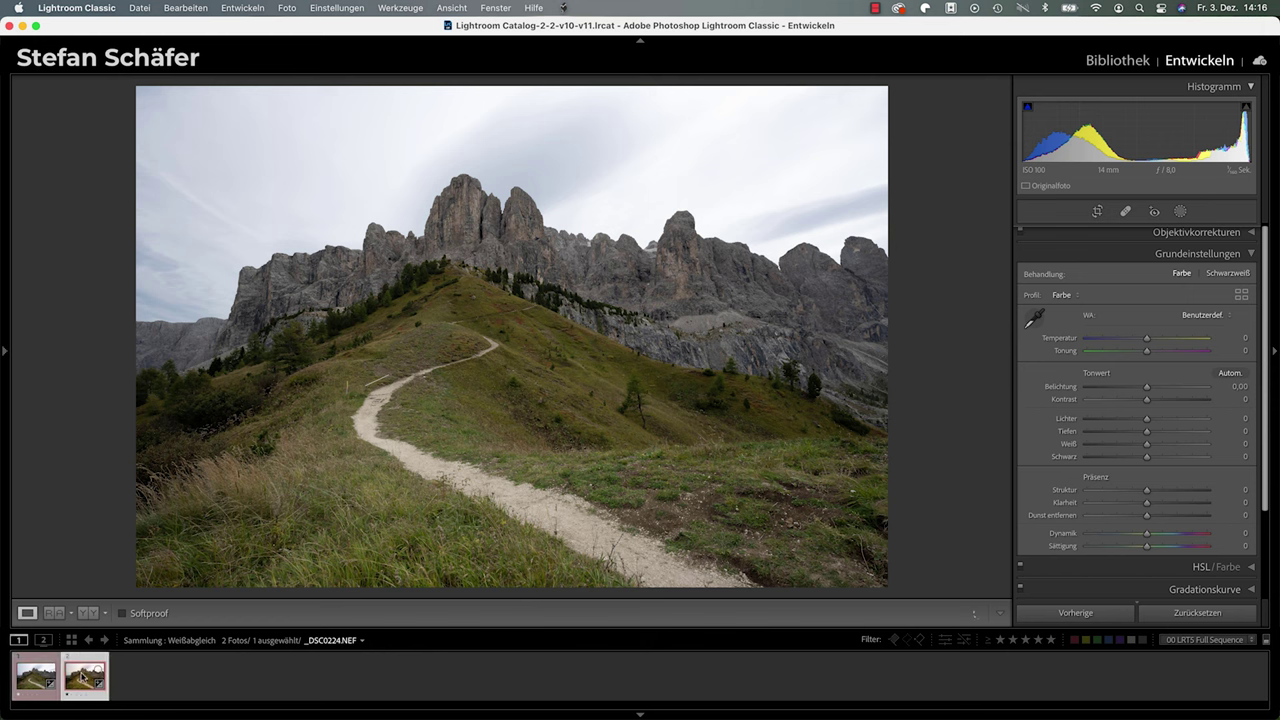
click(1195, 316)
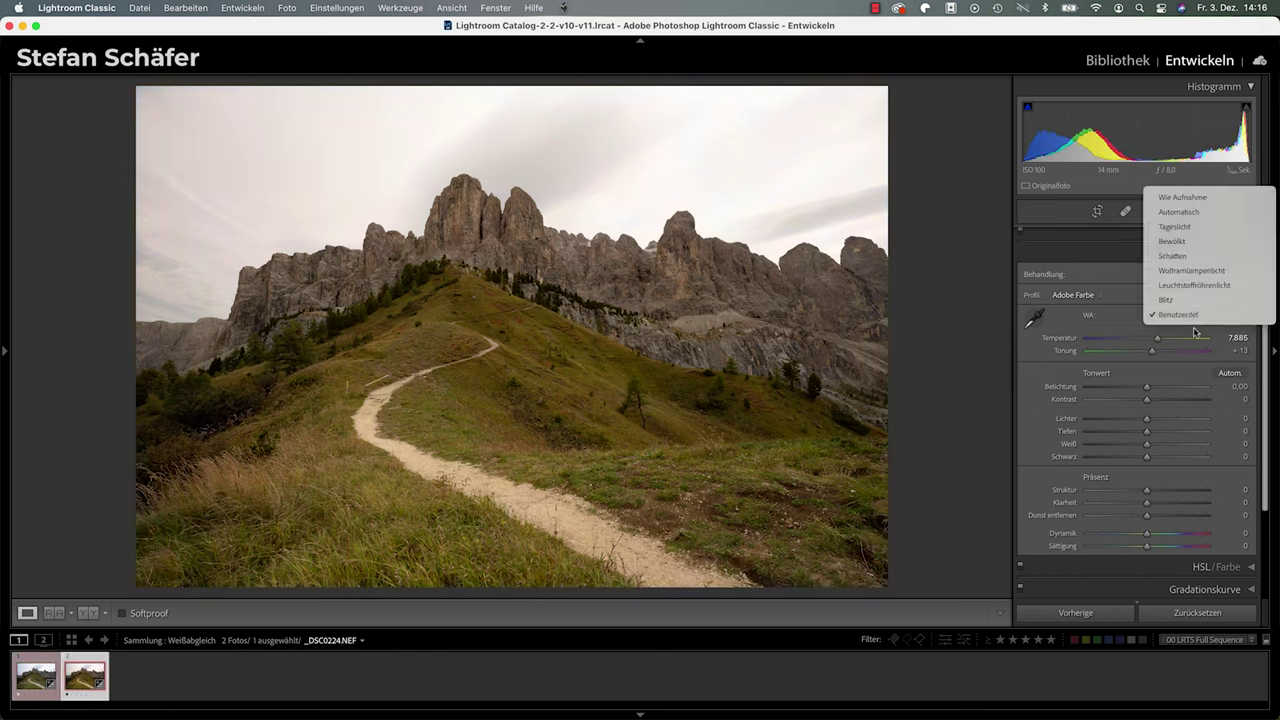
click(1193, 196)
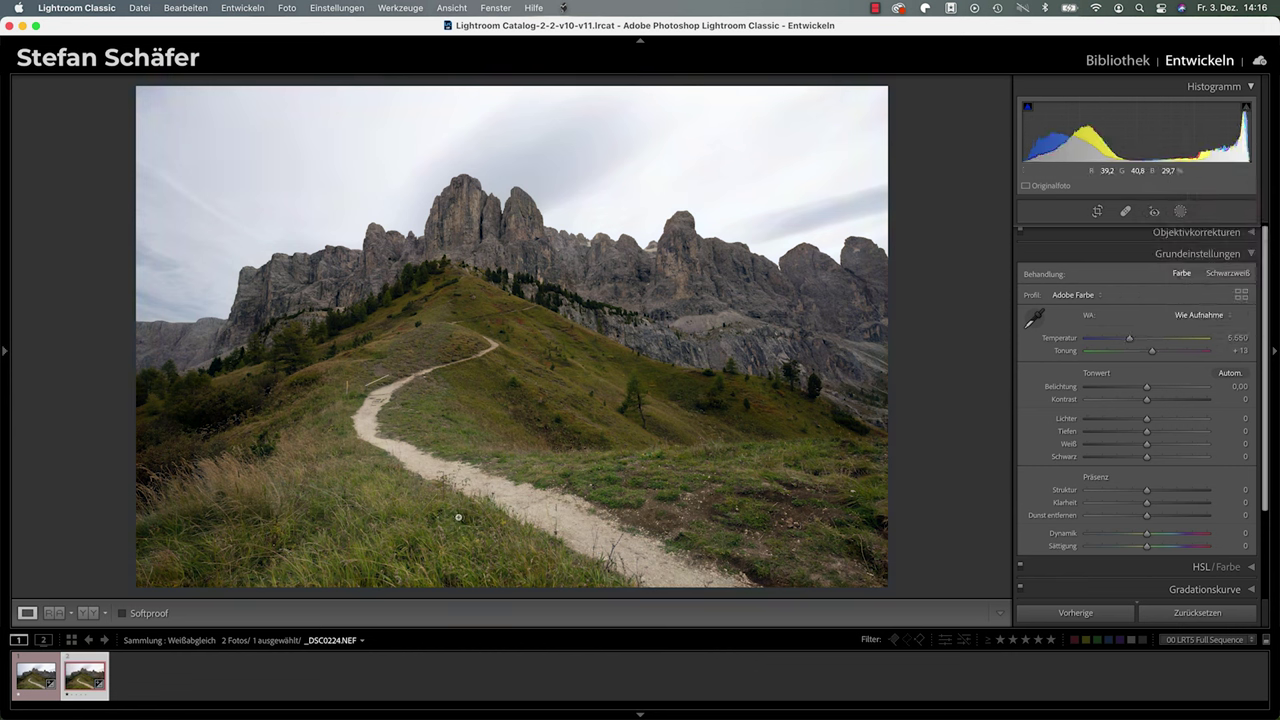
drag(1147, 421, 1095, 423)
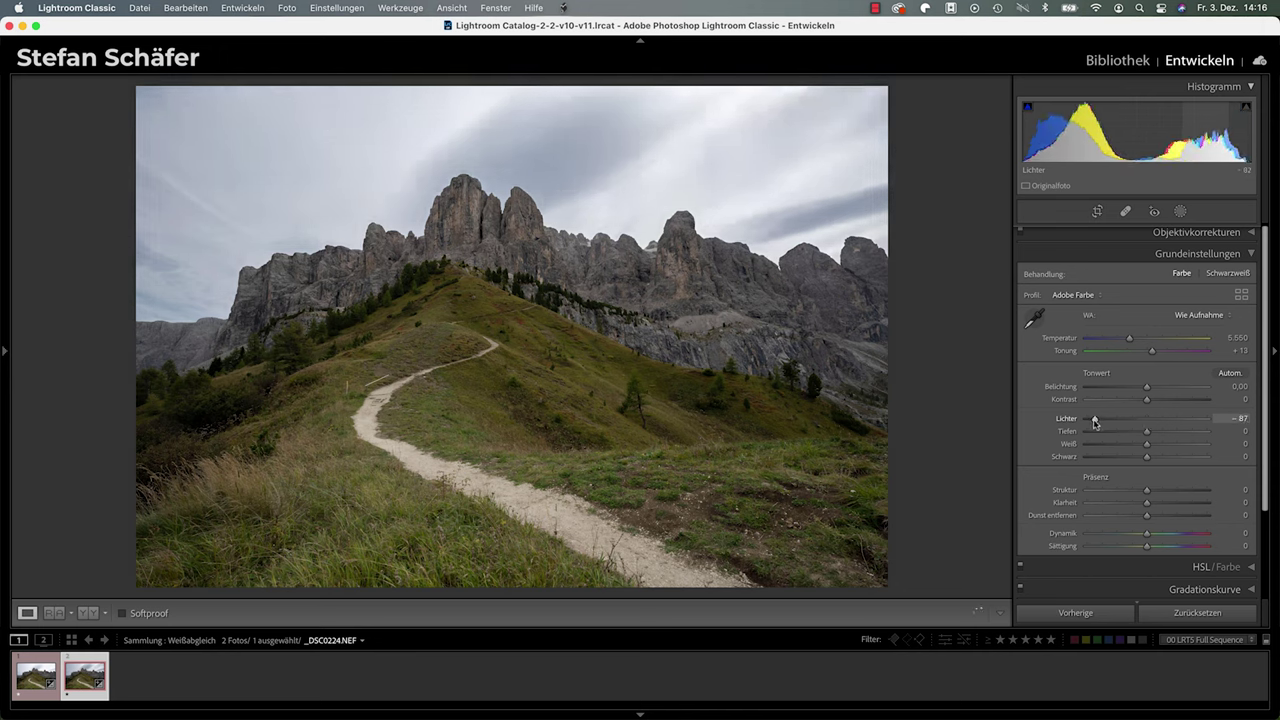
drag(1147, 431, 1187, 434)
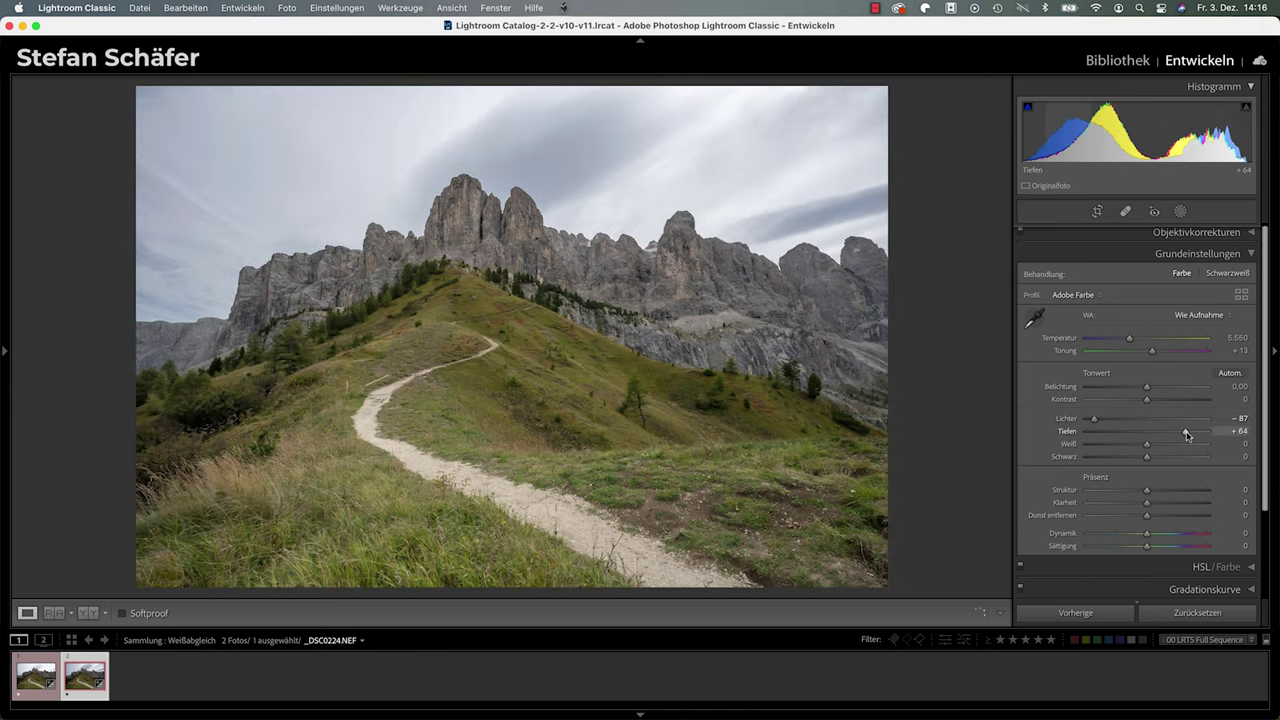
click(30, 672)
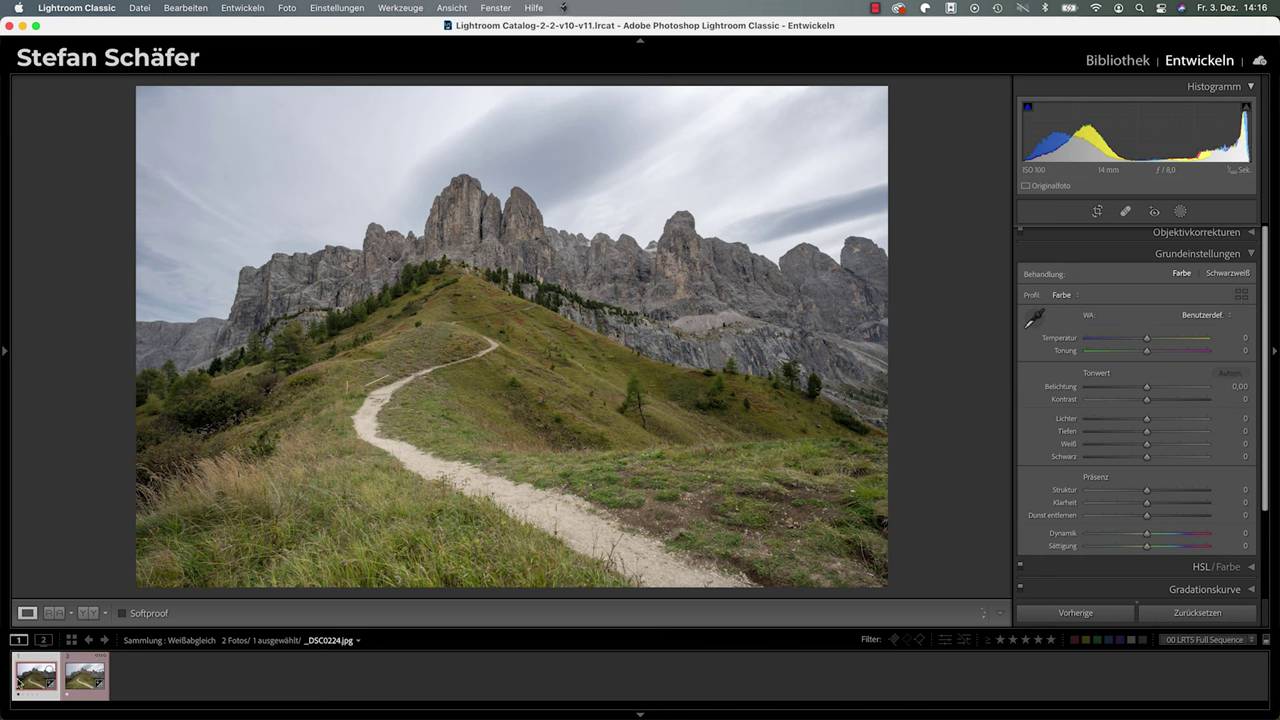
- Set the JPG's highlights to −87 and raise its shadows, comparing against the NEF
drag(1147, 420, 1095, 423)
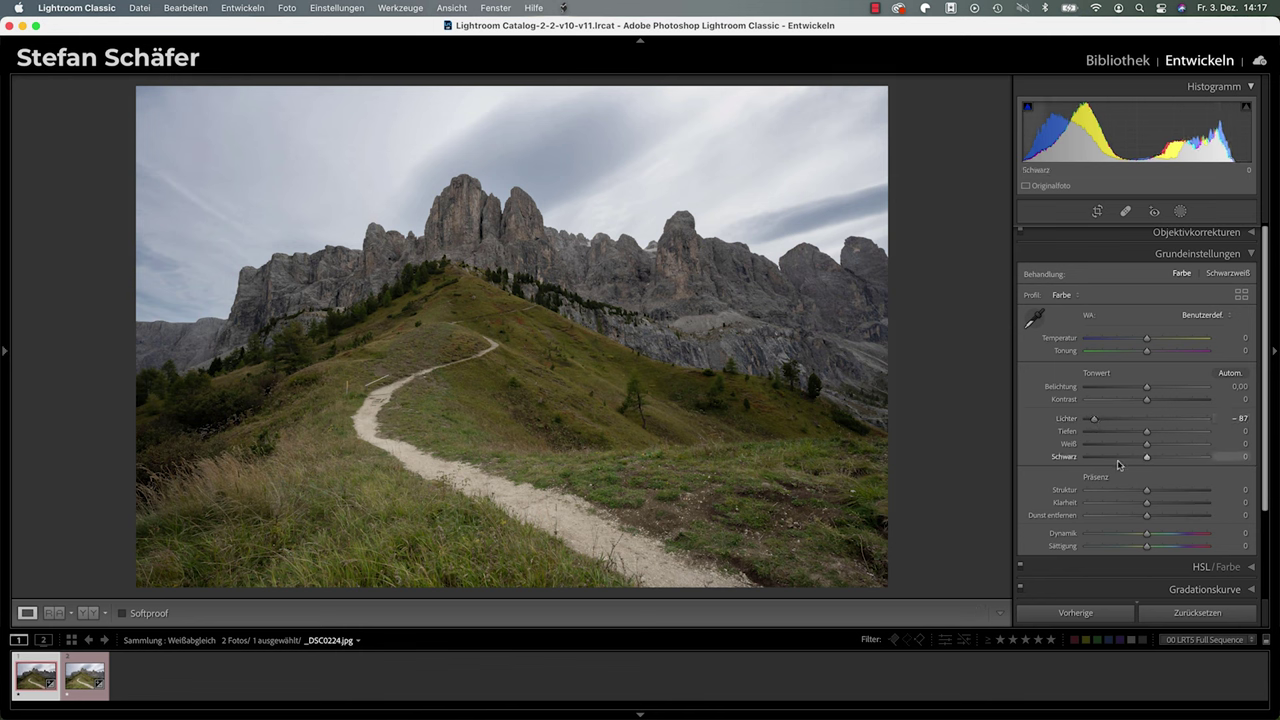
click(72, 680)
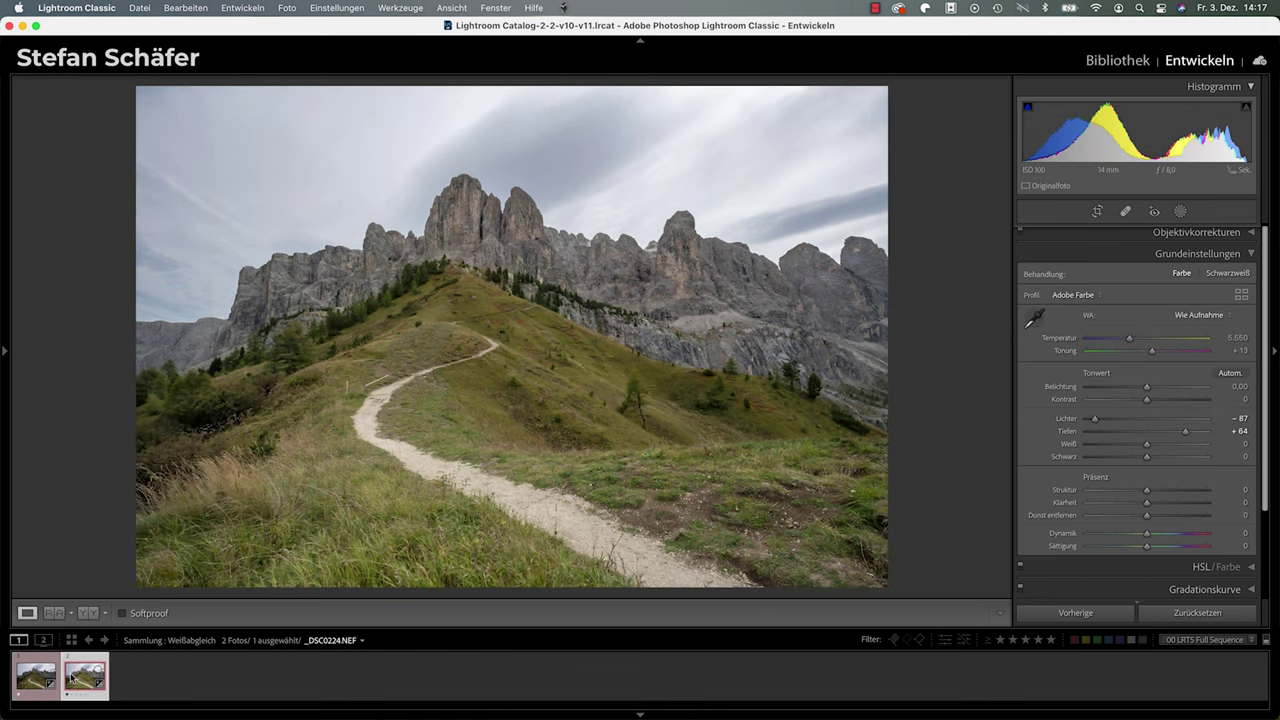
click(36, 676)
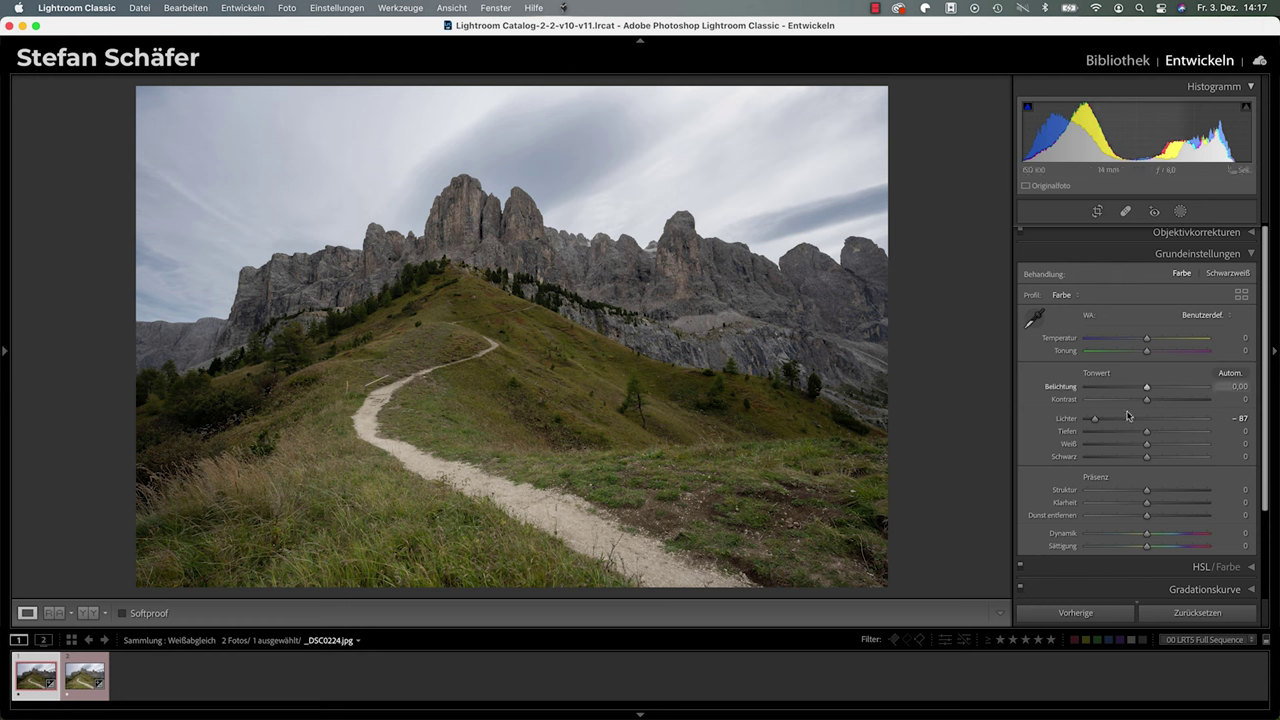
drag(1146, 431, 1188, 436)
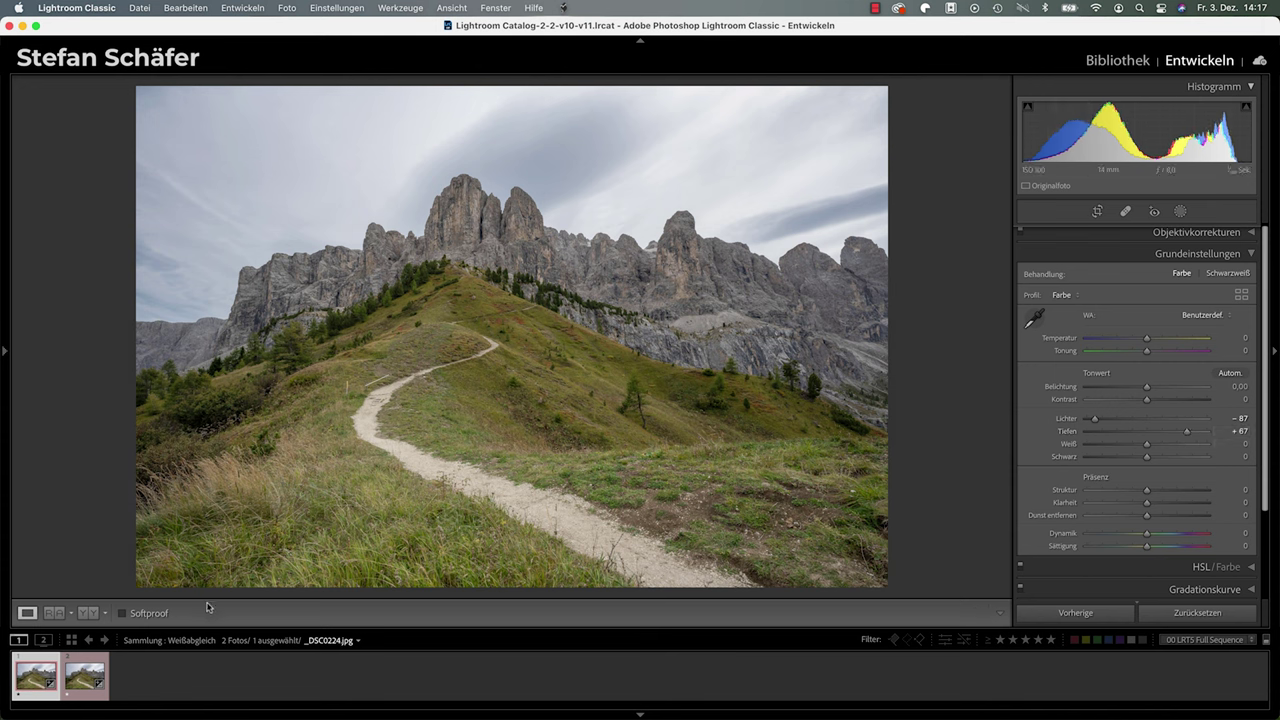
click(79, 688)
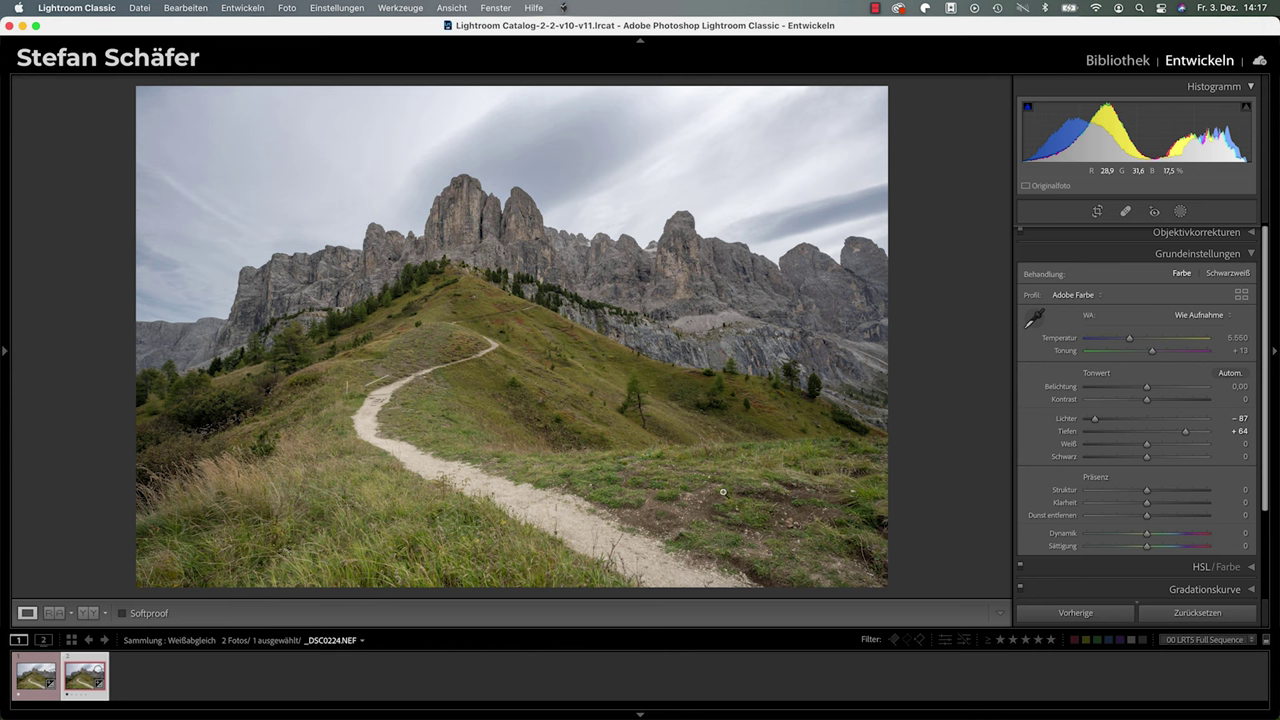
- Warm the NEF's temperature to 5.660, then switch back to the JPG
mouse_move(1130, 340)
mouse_down()
mouse_move(1144, 340)
mouse_move(1131, 341)
mouse_up()
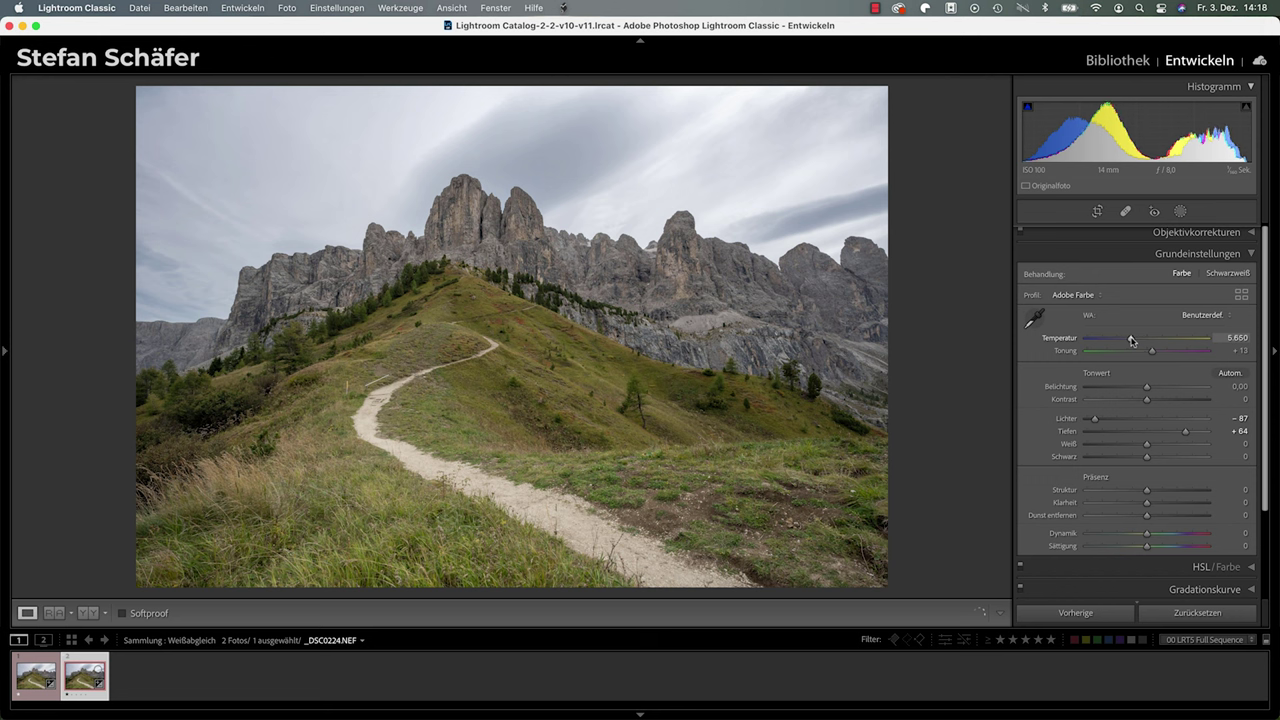
click(27, 680)
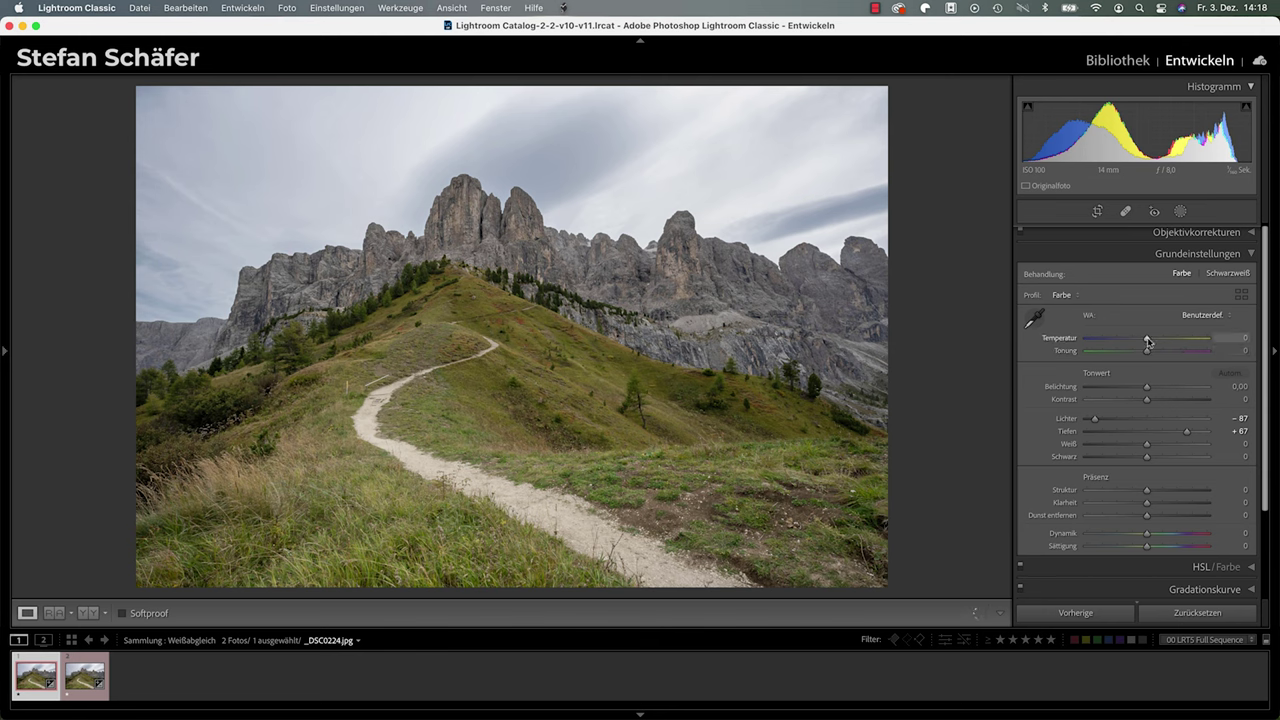
mouse_move(1147, 341)
mouse_down()
mouse_move(1079, 340)
mouse_move(1188, 340)
mouse_move(1129, 340)
mouse_move(1148, 340)
mouse_up()
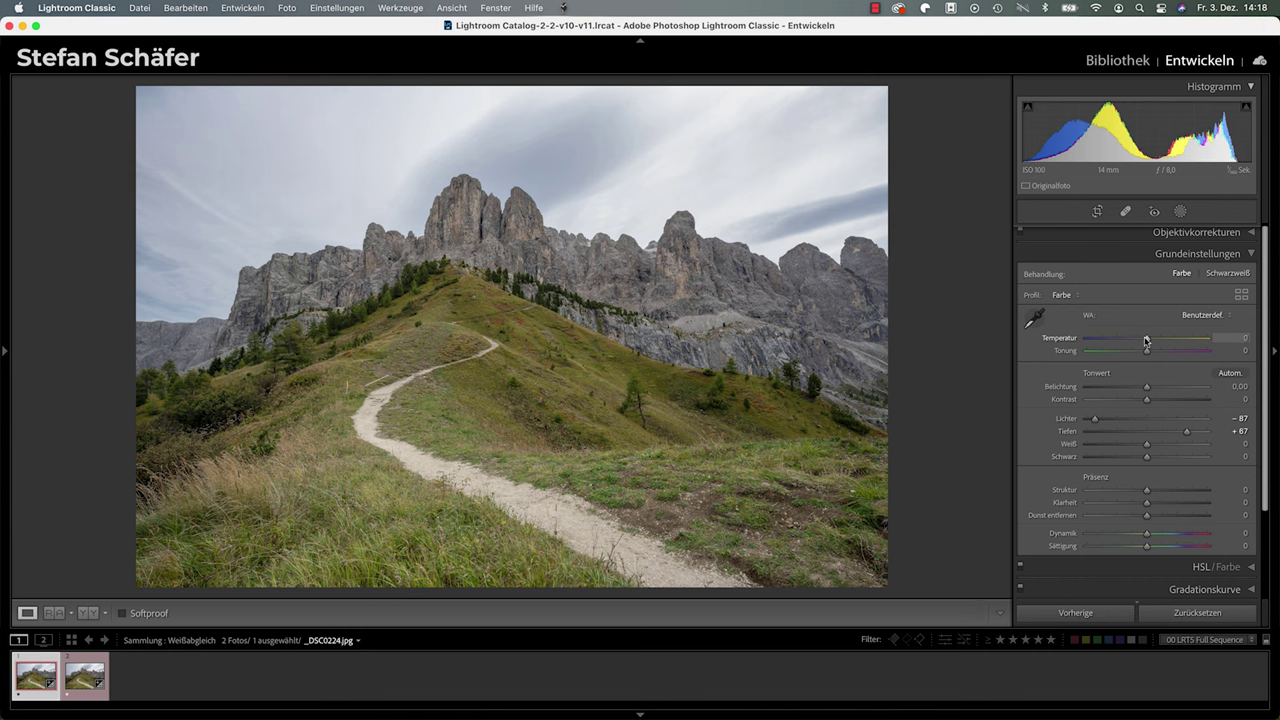